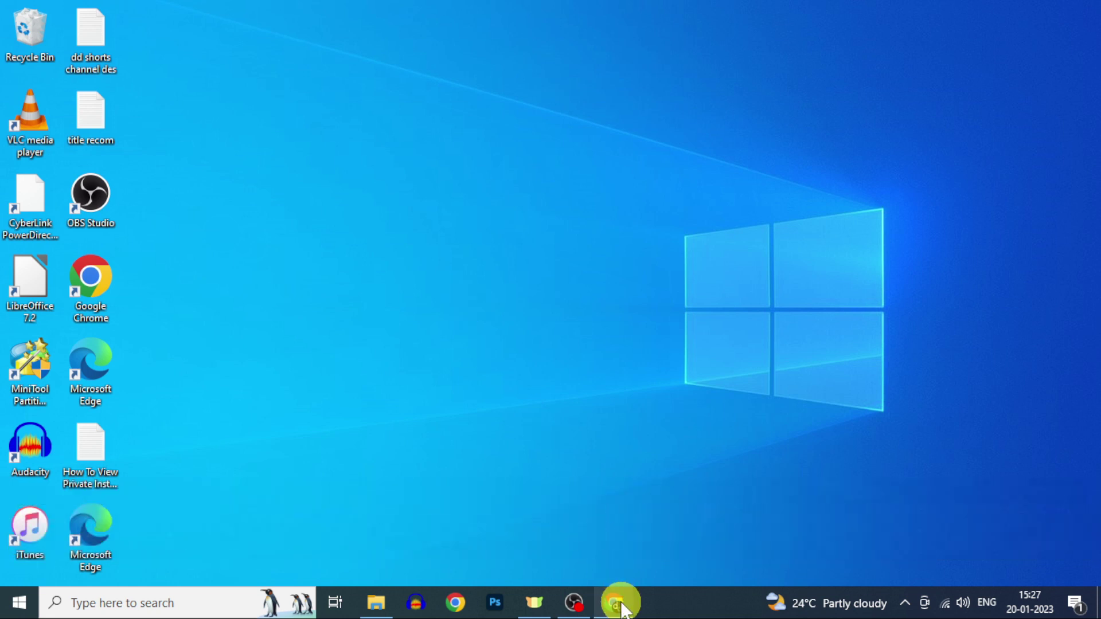
- In Chrome, go to YouTube and open YouTube Studio from the account avatar menu
{"action": "left_click", "coordinate": [624, 609]}
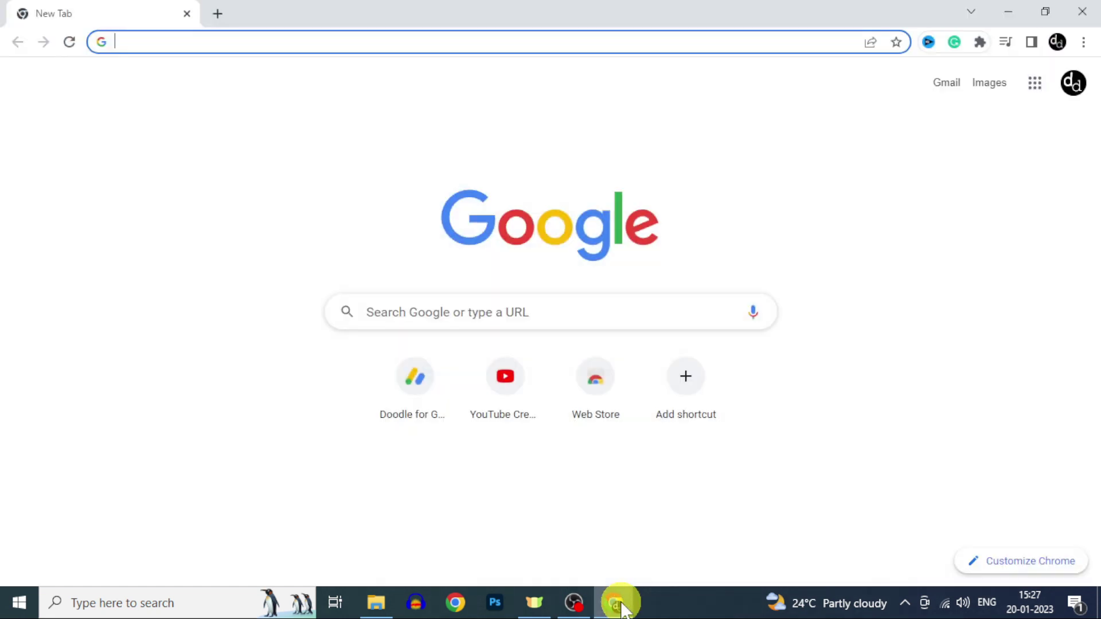
{"action": "left_click", "coordinate": [1034, 90]}
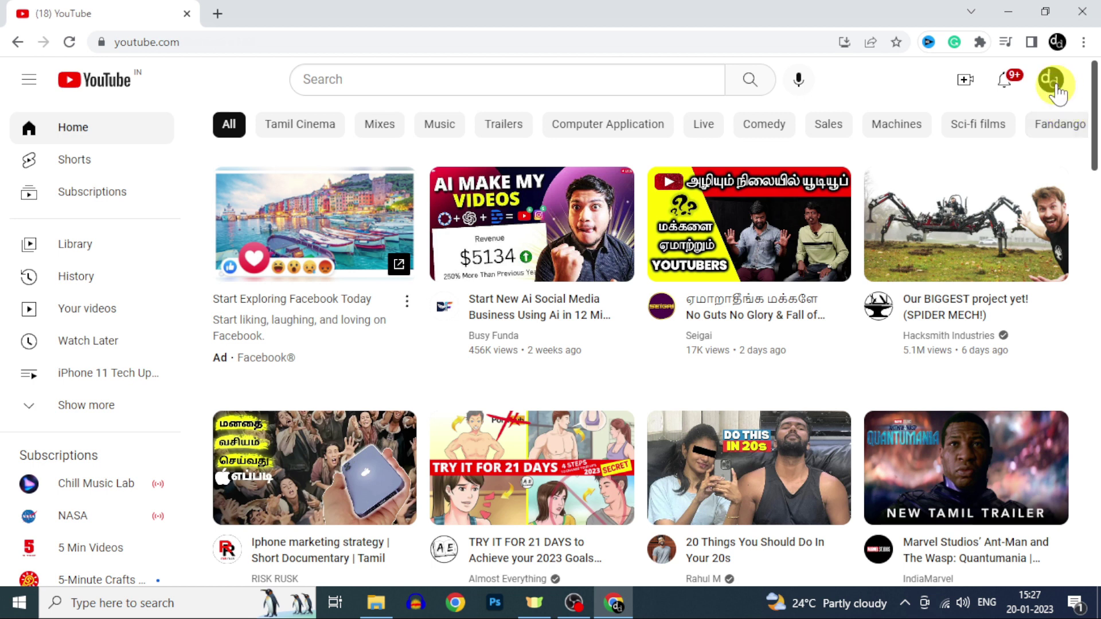
{"action": "left_click", "coordinate": [1051, 82]}
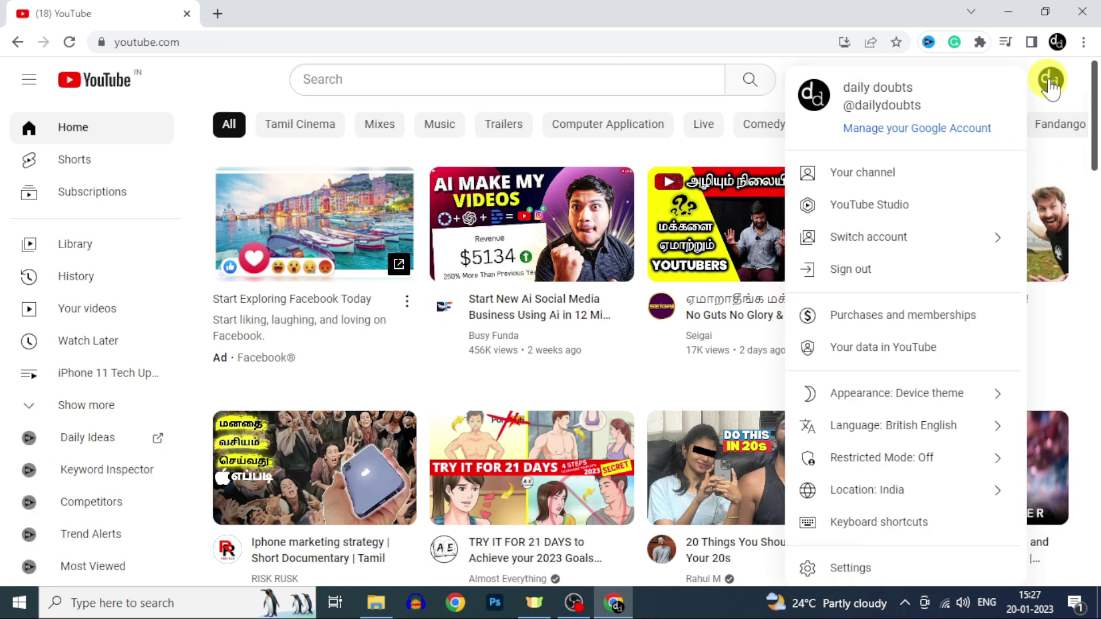
{"action": "left_click", "coordinate": [914, 217]}
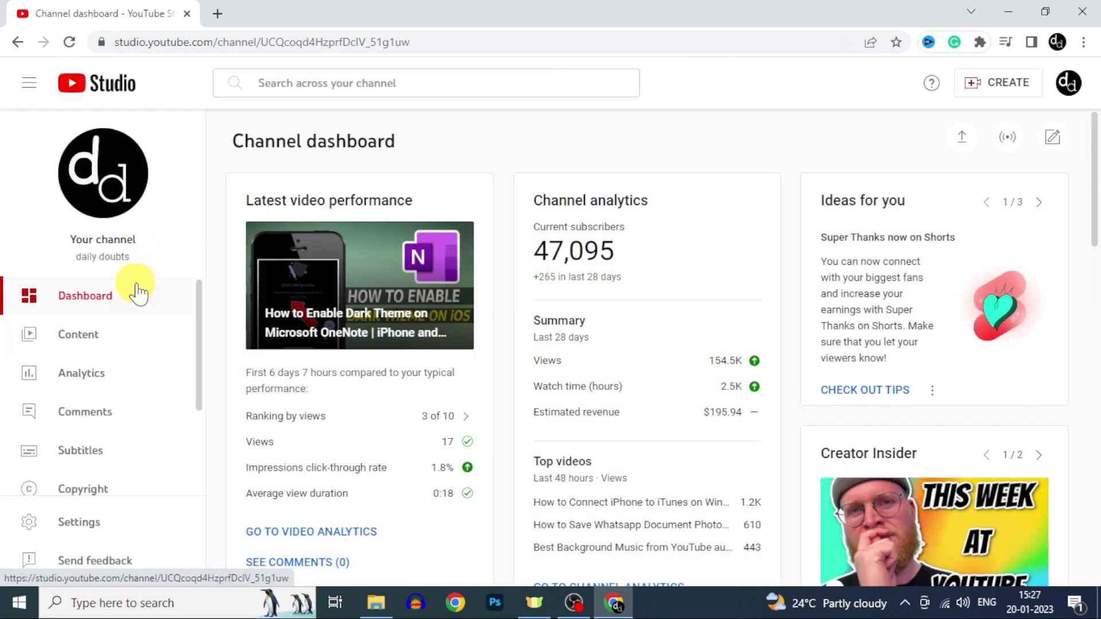
- Open the Earn page from the Studio sidebar to see Channel monetisation
{"action": "scroll", "coordinate": [106, 424], "scroll_direction": "down", "scroll_amount": 2}
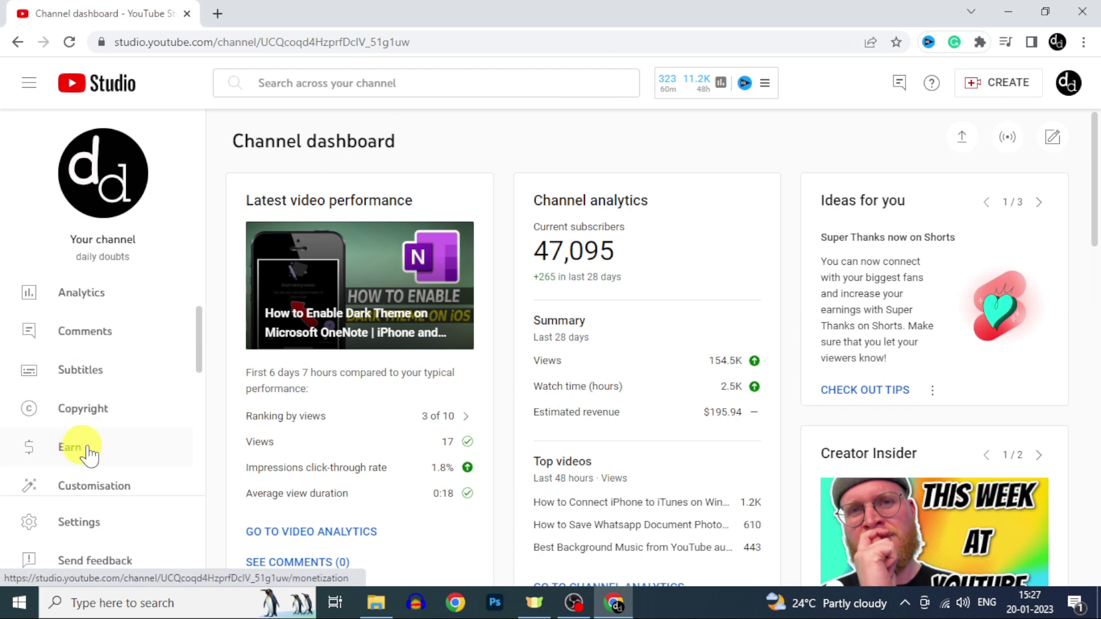
{"action": "left_click", "coordinate": [120, 456]}
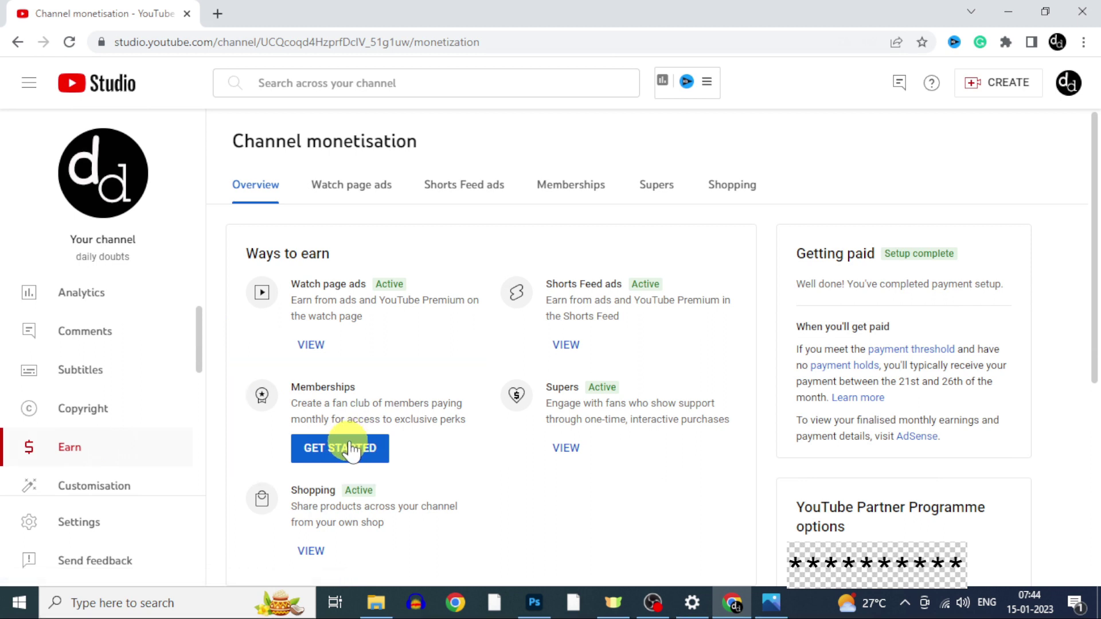
- Switch to the Memberships tab and look through its four setup cards
{"action": "left_click", "coordinate": [572, 192]}
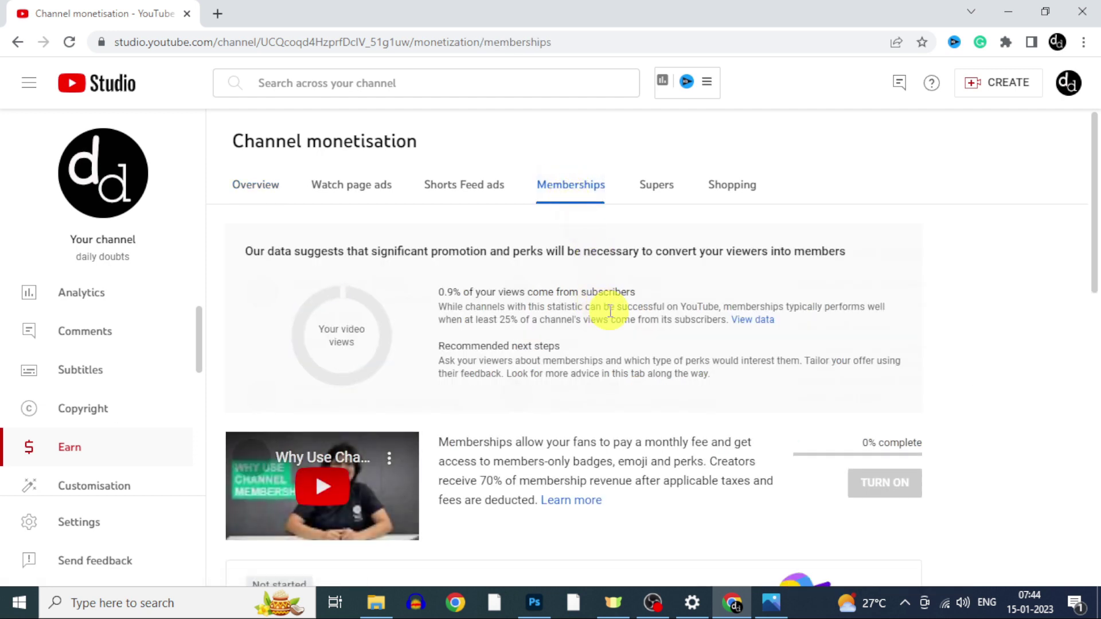
{"action": "scroll", "coordinate": [605, 312], "scroll_direction": "down", "scroll_amount": 5}
{"action": "scroll", "coordinate": [608, 315], "scroll_direction": "down", "scroll_amount": 1}
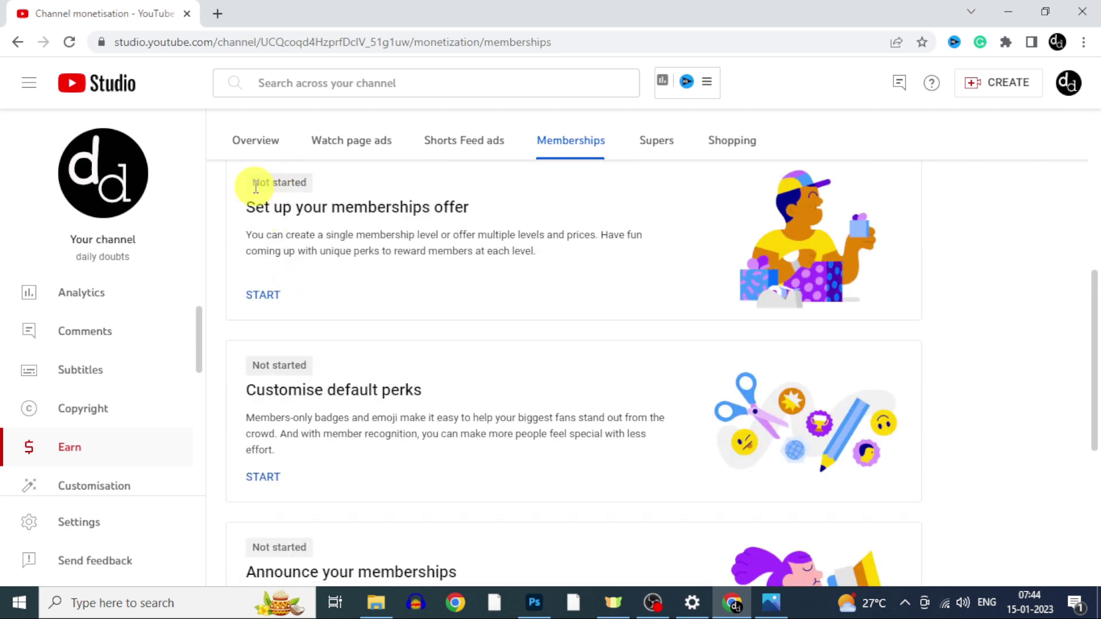
{"action": "scroll", "coordinate": [314, 342], "scroll_direction": "down", "scroll_amount": 2}
{"action": "scroll", "coordinate": [442, 367], "scroll_direction": "down", "scroll_amount": 2}
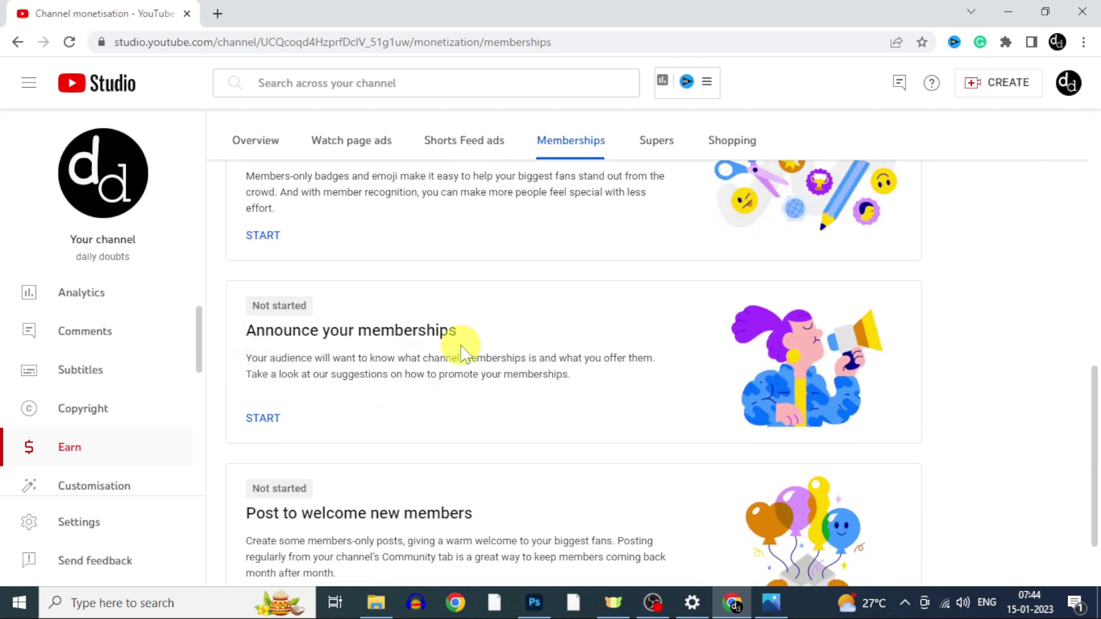
{"action": "scroll", "coordinate": [462, 353], "scroll_direction": "down", "scroll_amount": 1}
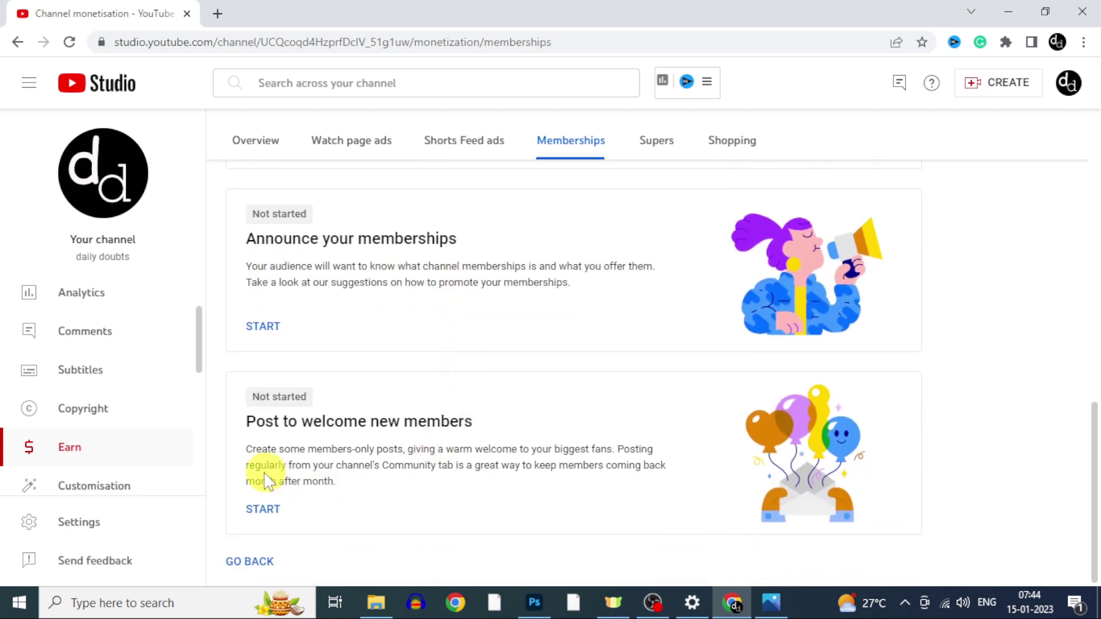
{"action": "scroll", "coordinate": [346, 442], "scroll_direction": "up", "scroll_amount": 4}
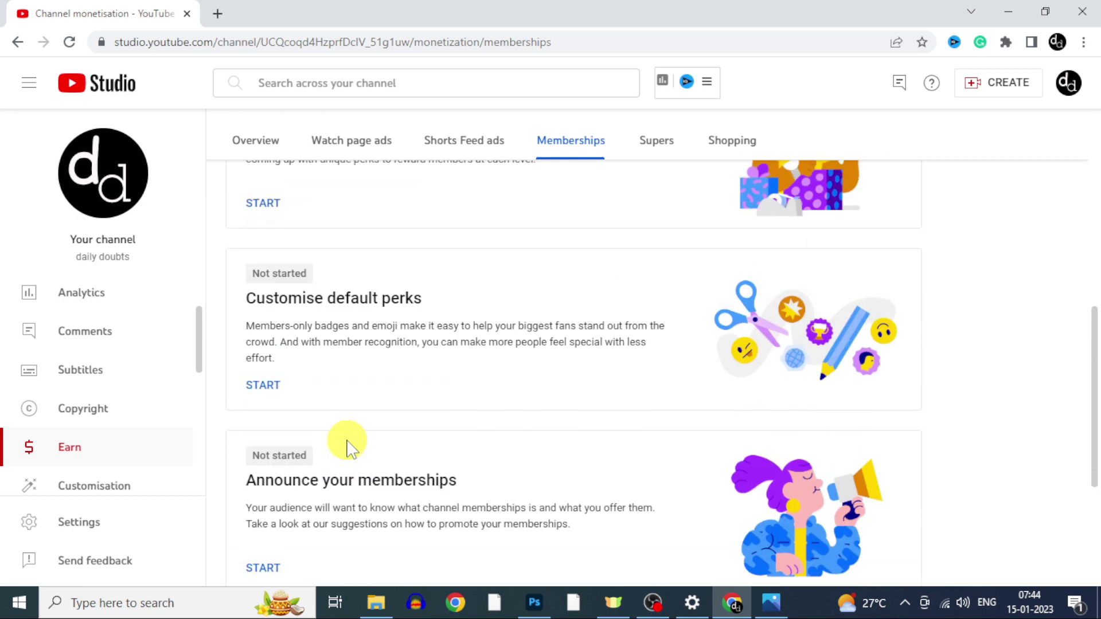
{"action": "scroll", "coordinate": [346, 441], "scroll_direction": "up", "scroll_amount": 3}
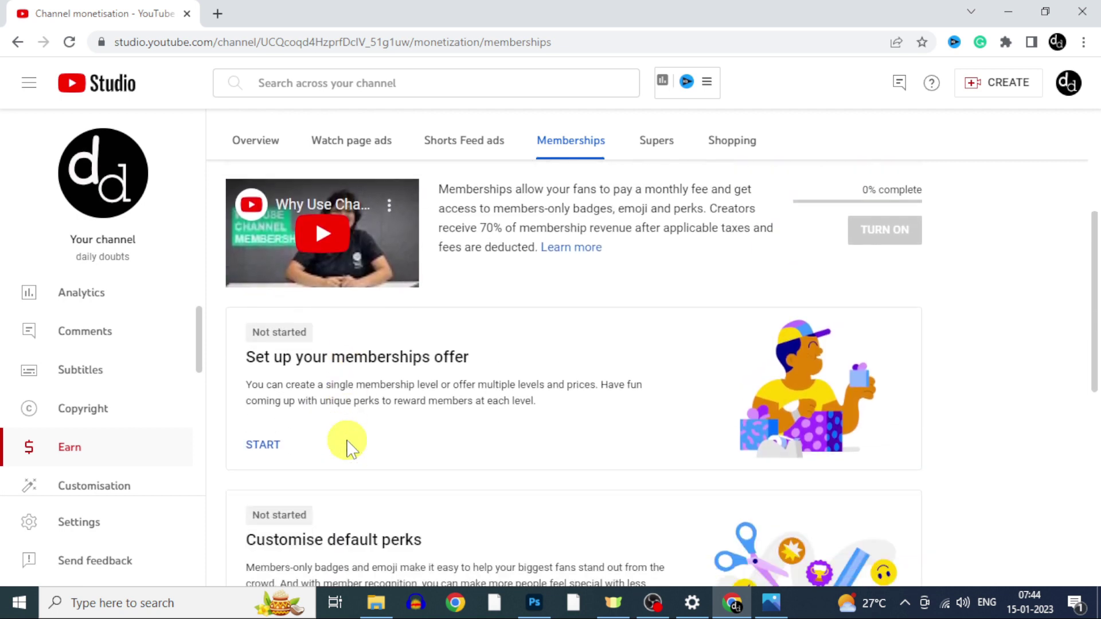
- Start the memberships offer, choose the One level template at Rs159.00, and continue
{"action": "left_click", "coordinate": [263, 446]}
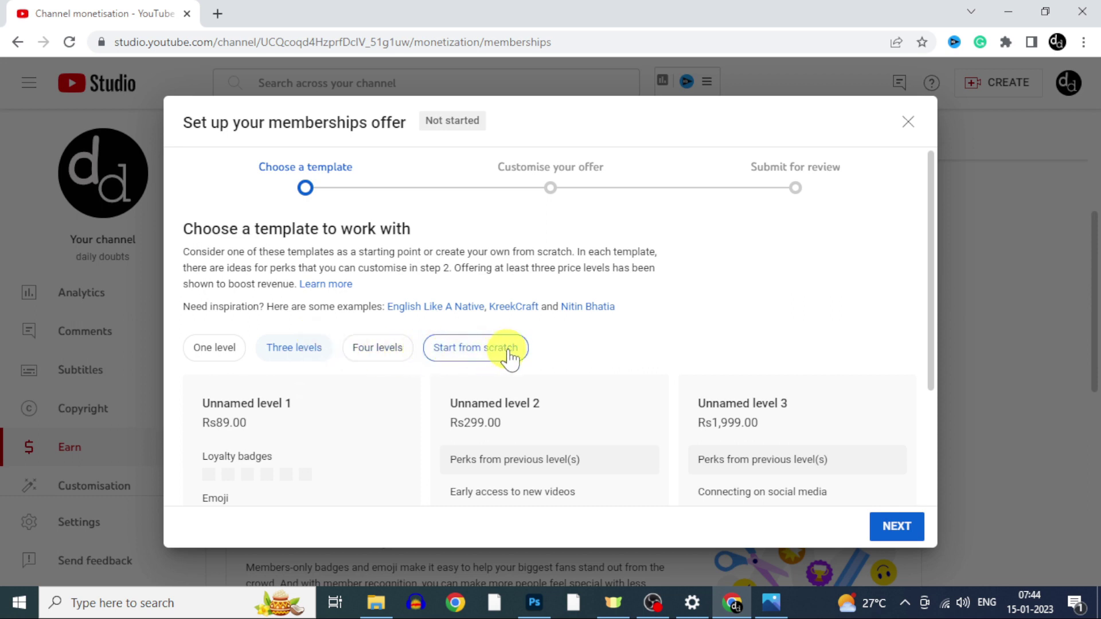
{"action": "left_click", "coordinate": [216, 362]}
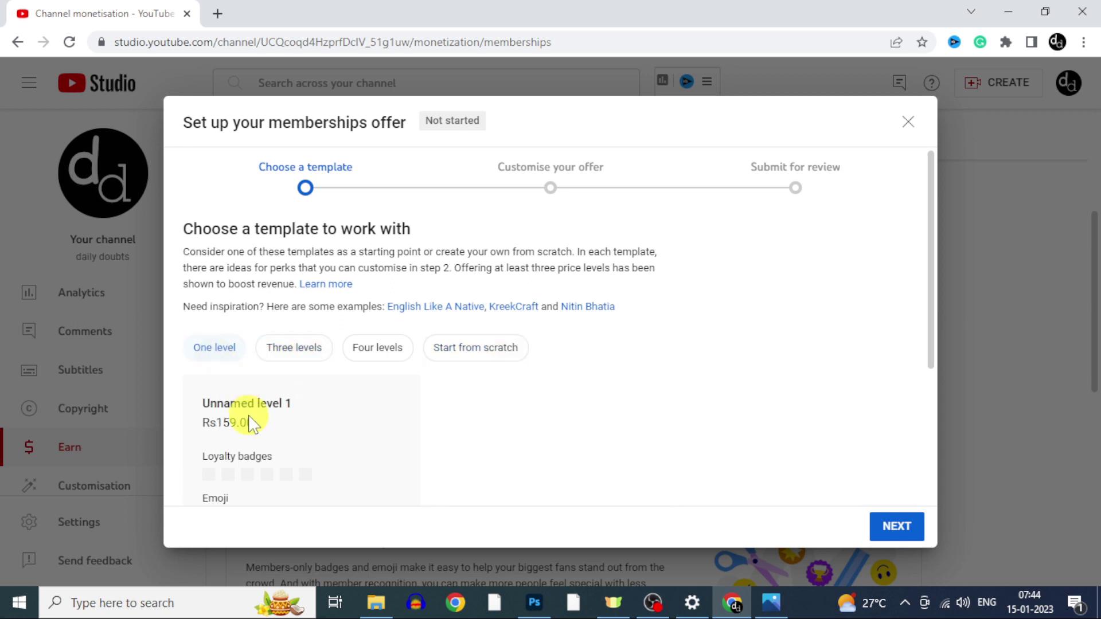
{"action": "scroll", "coordinate": [251, 424], "scroll_direction": "down", "scroll_amount": 3}
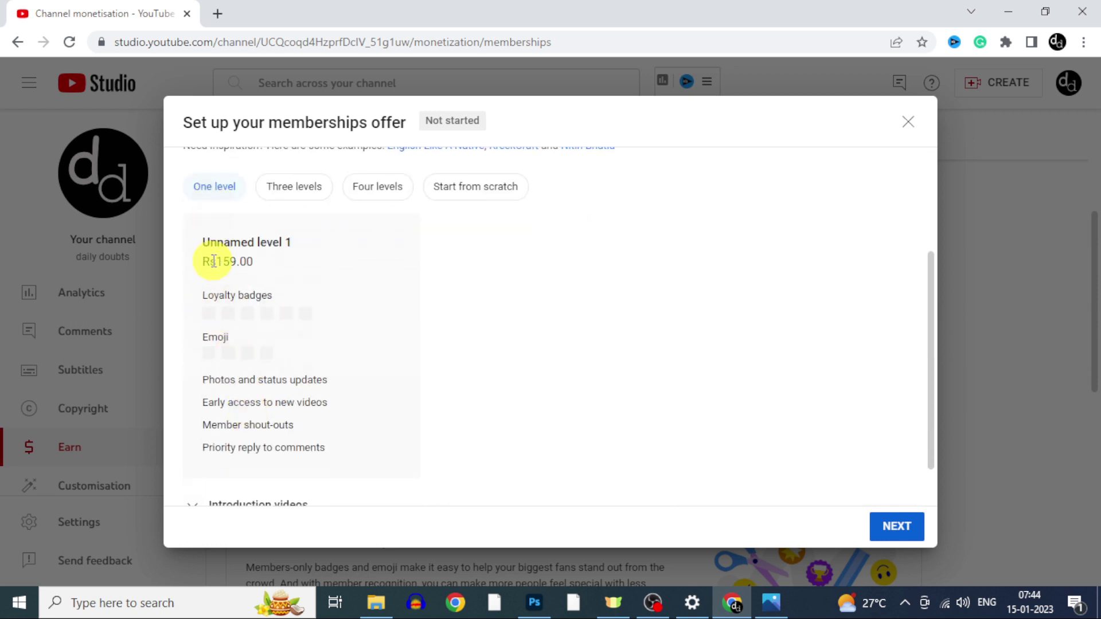
{"action": "scroll", "coordinate": [270, 424], "scroll_direction": "down", "scroll_amount": 1}
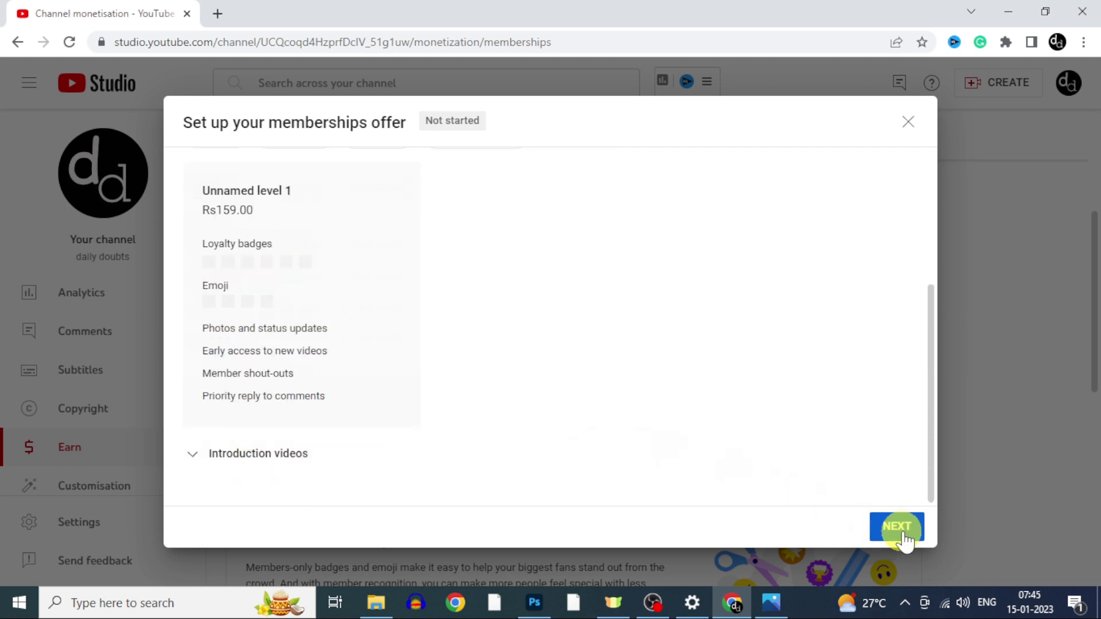
{"action": "left_click", "coordinate": [903, 536]}
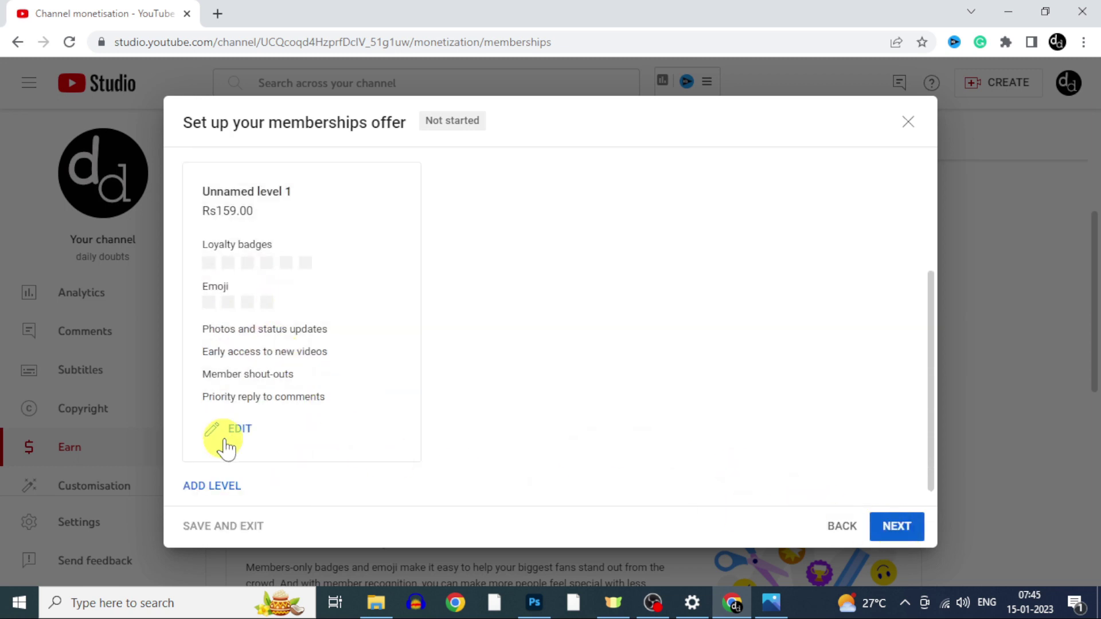
- Edit level 1: name it 'dd', keep Rs159.00 – Popular, and add the Priority reply to comments perk
{"action": "left_click", "coordinate": [232, 436]}
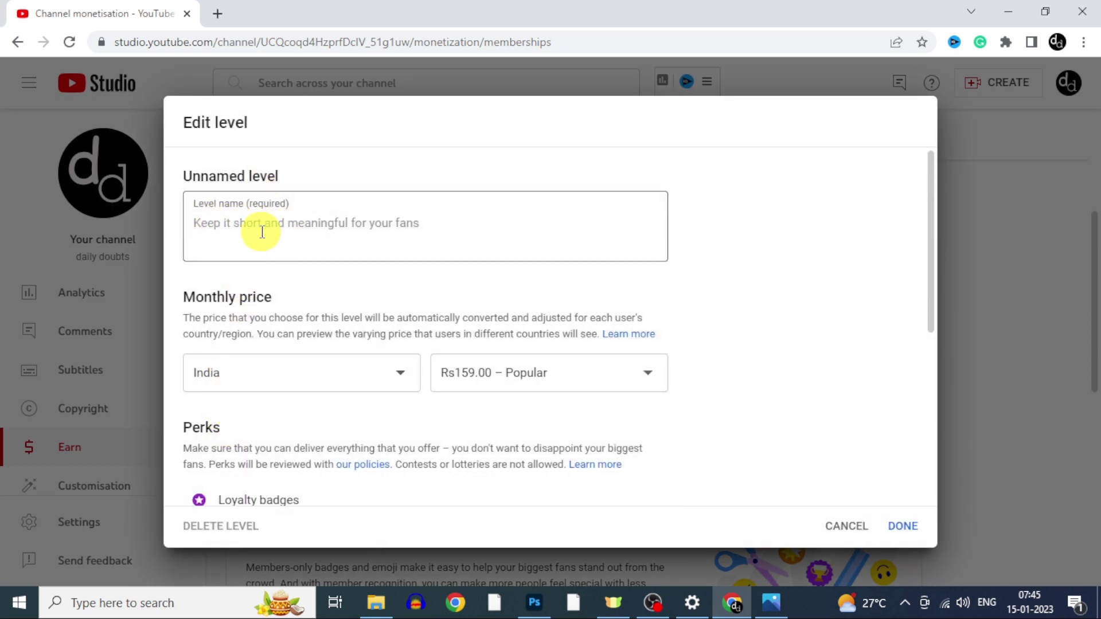
{"action": "type", "text": "dd Members"}
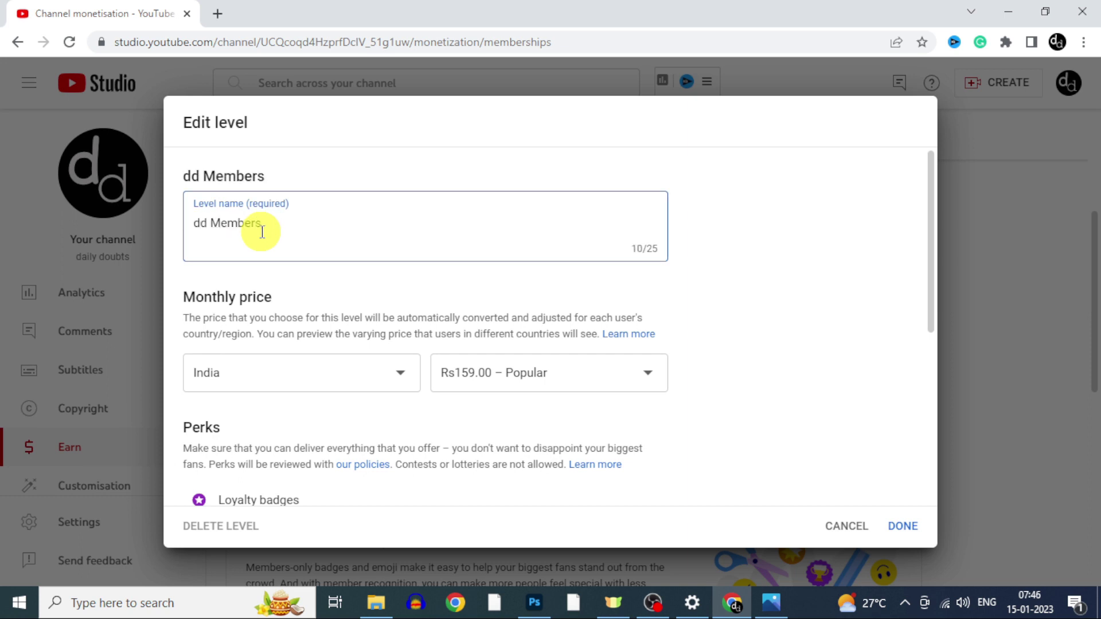
{"action": "scroll", "coordinate": [266, 270], "scroll_direction": "down", "scroll_amount": 1}
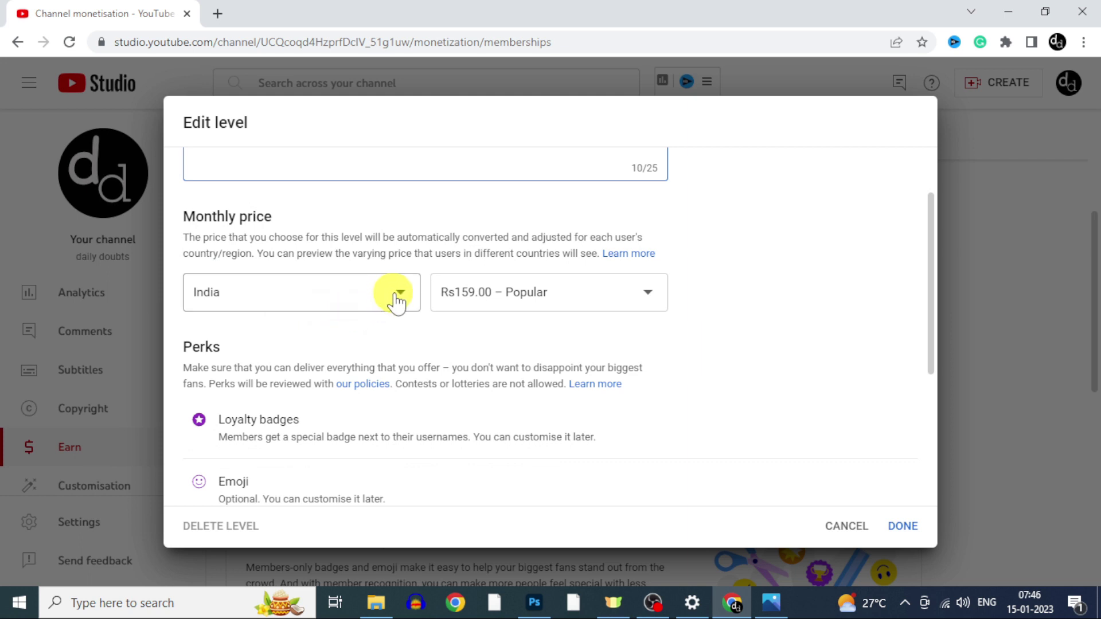
{"action": "left_click", "coordinate": [646, 298]}
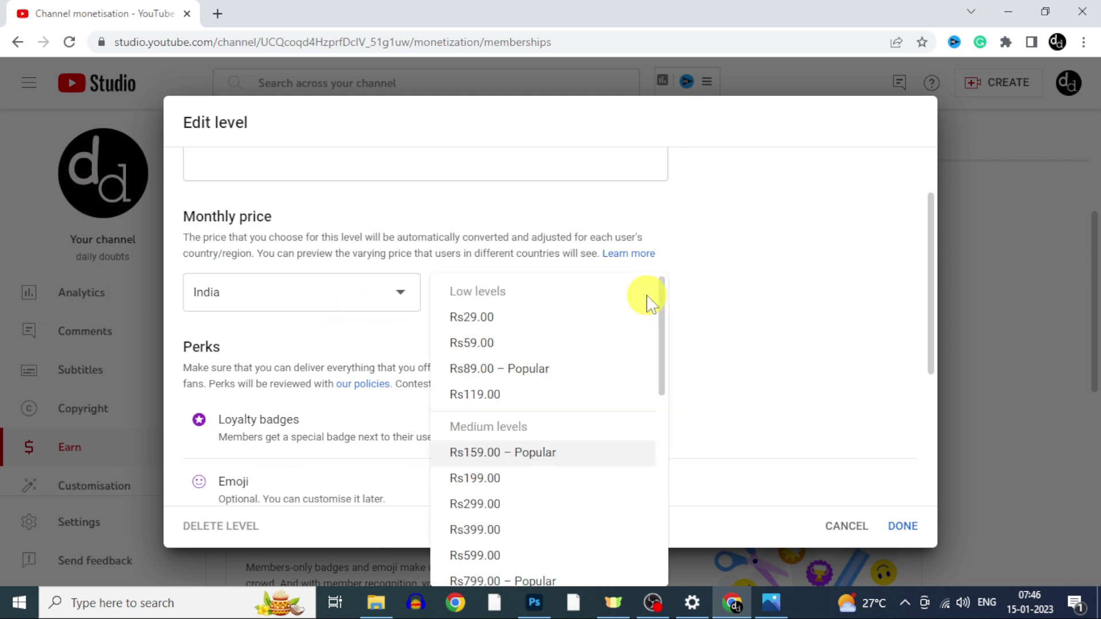
{"action": "scroll", "coordinate": [491, 394], "scroll_direction": "down", "scroll_amount": 1}
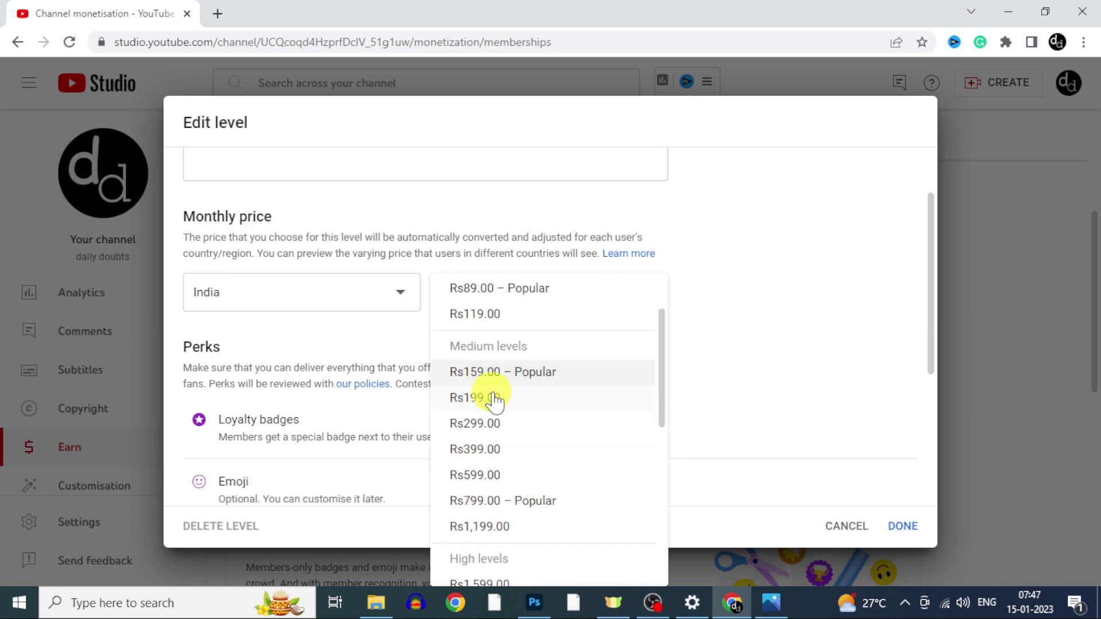
{"action": "left_click", "coordinate": [497, 373]}
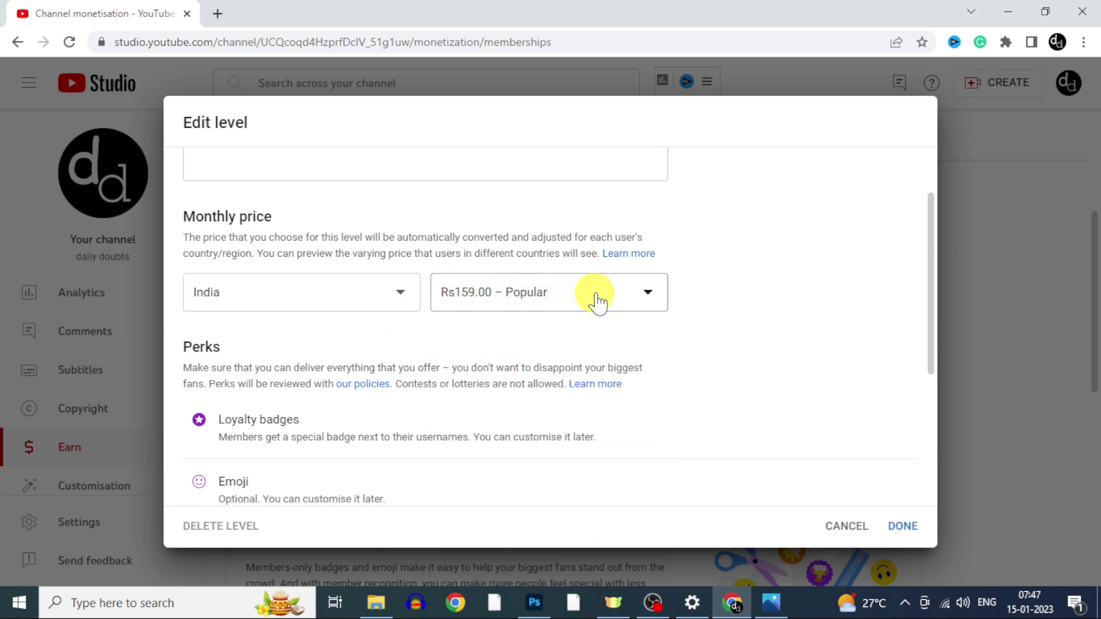
{"action": "scroll", "coordinate": [799, 352], "scroll_direction": "down", "scroll_amount": 2}
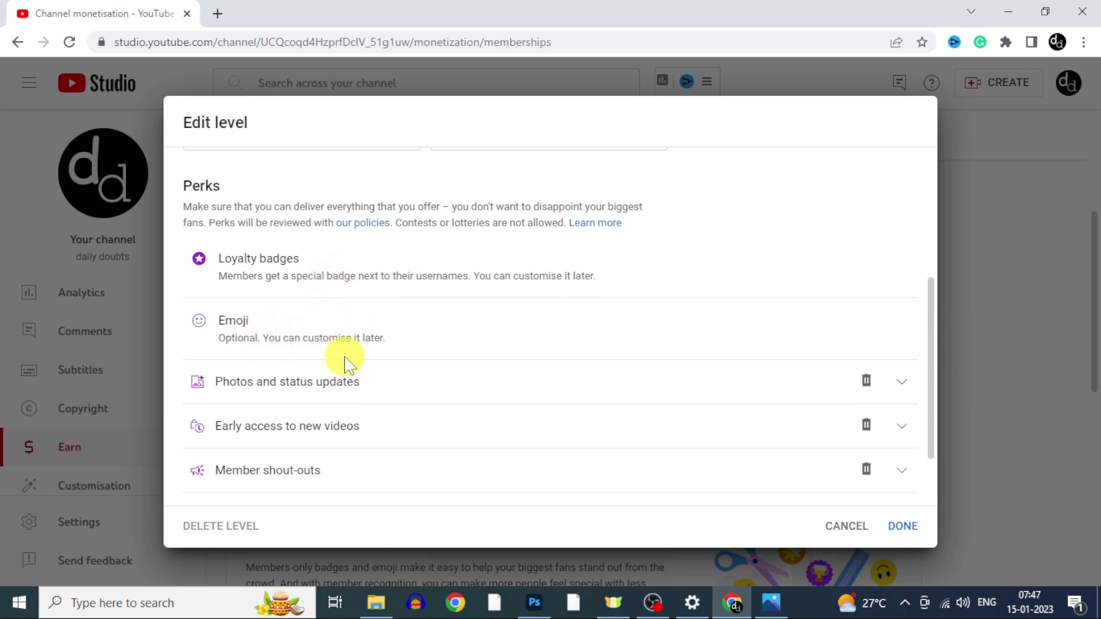
{"action": "scroll", "coordinate": [573, 393], "scroll_direction": "down", "scroll_amount": 5}
{"action": "scroll", "coordinate": [572, 390], "scroll_direction": "down", "scroll_amount": 1}
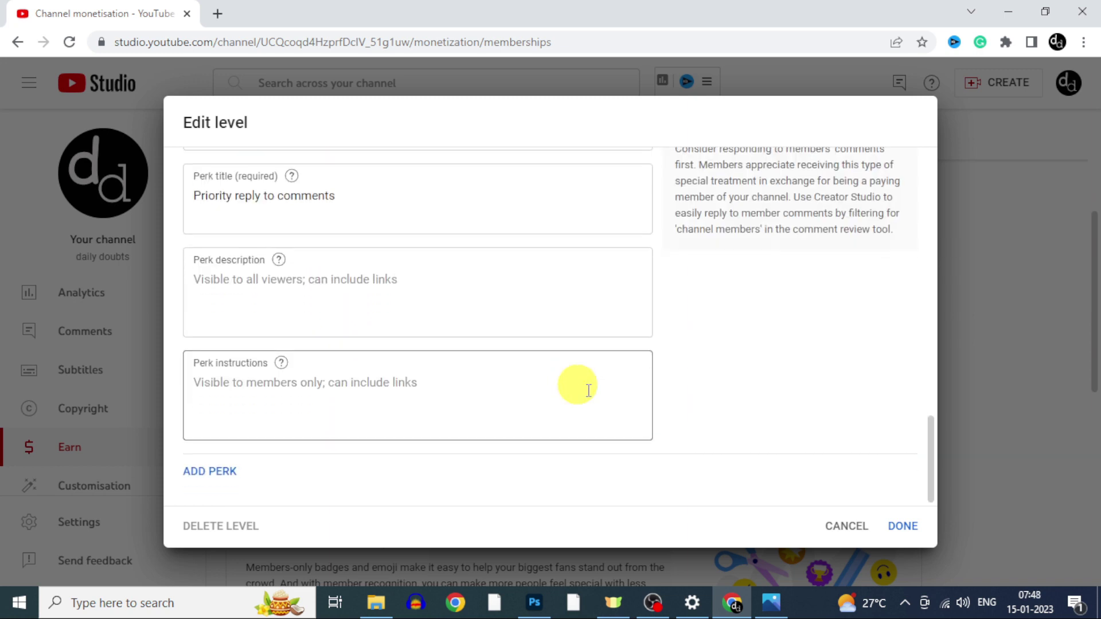
- Finish the level, acknowledge fixed pricing, accept the policy, and submit the offer for review
{"action": "left_click", "coordinate": [902, 526]}
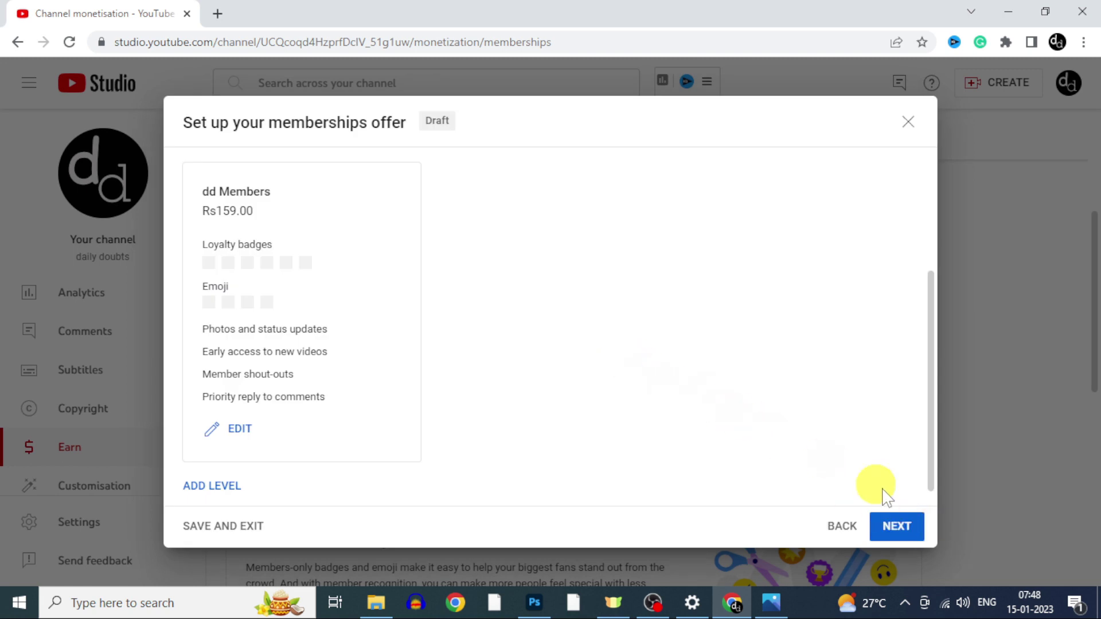
{"action": "left_click", "coordinate": [911, 525]}
{"action": "scroll", "coordinate": [184, 442], "scroll_direction": "down", "scroll_amount": 1}
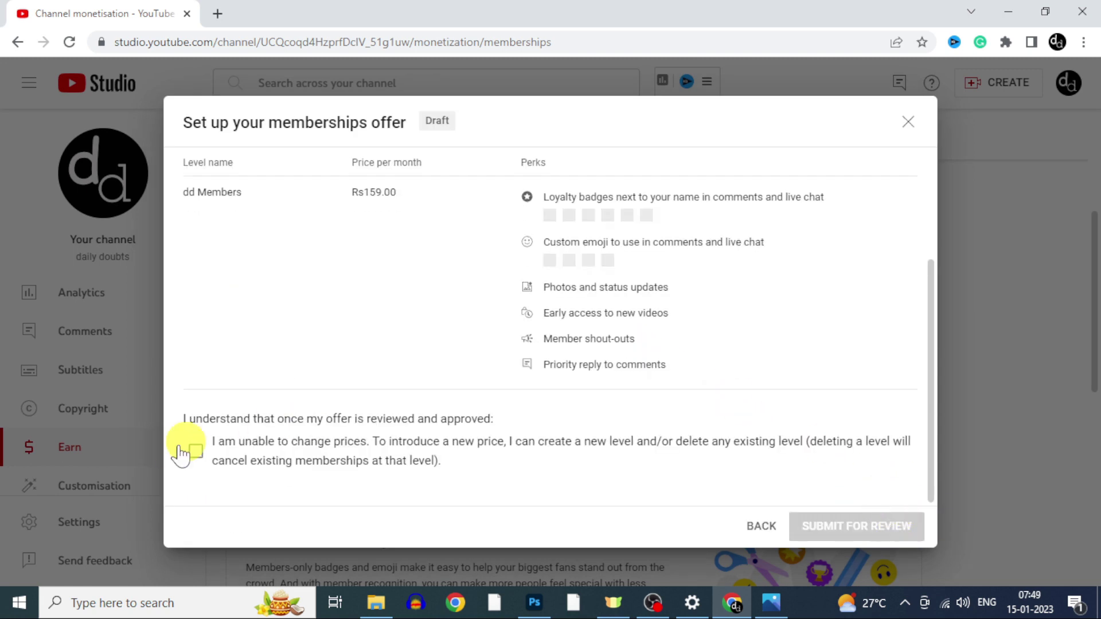
{"action": "left_click", "coordinate": [195, 452]}
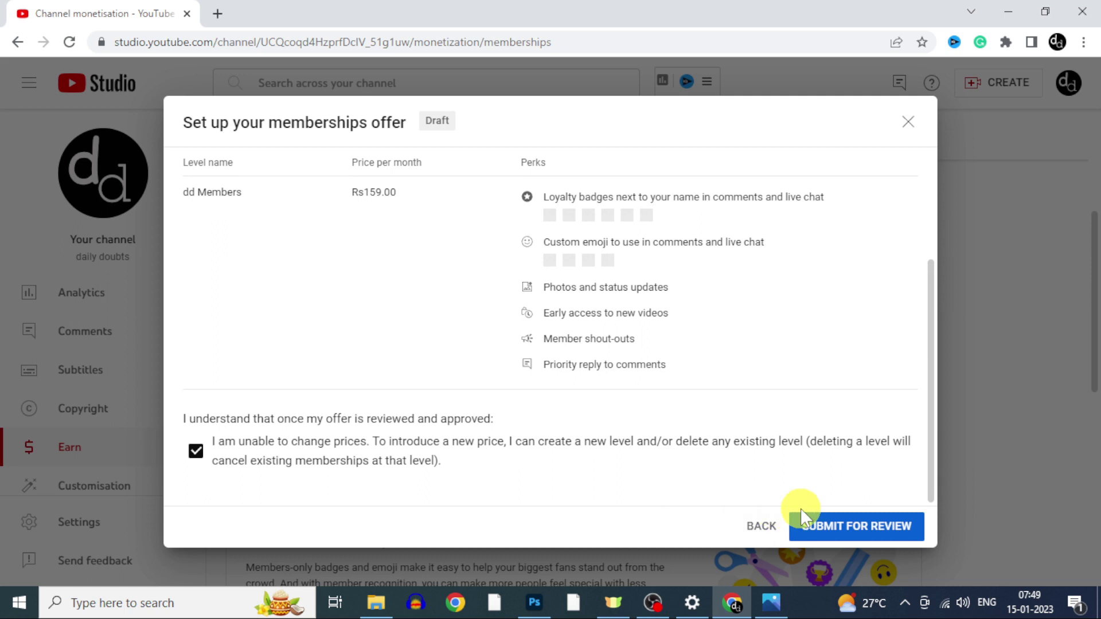
{"action": "left_click", "coordinate": [842, 527]}
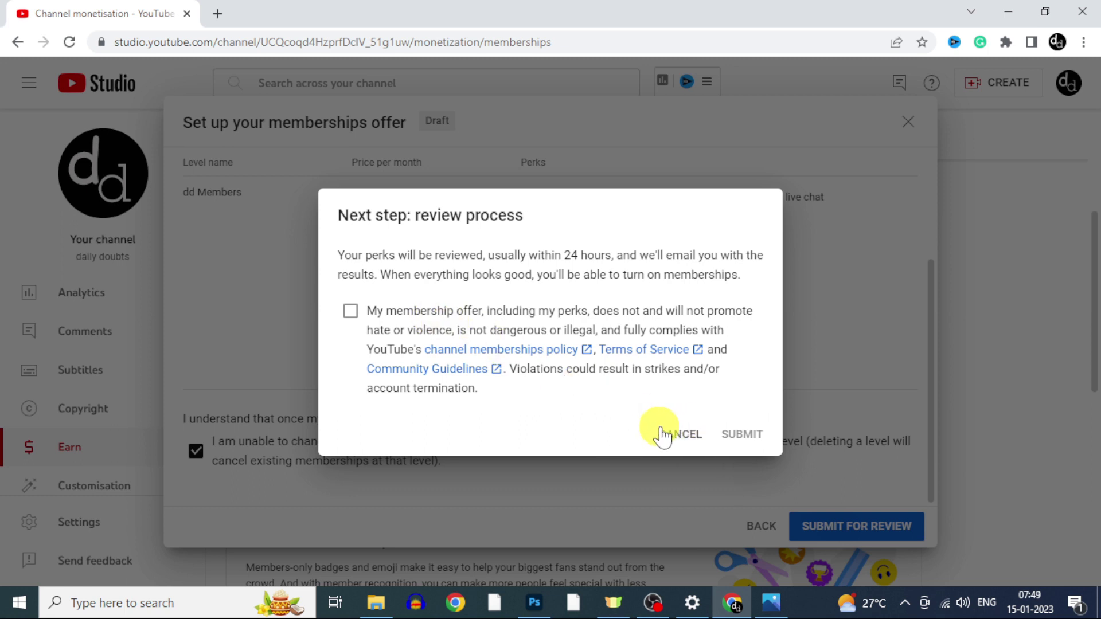
{"action": "left_click", "coordinate": [351, 311]}
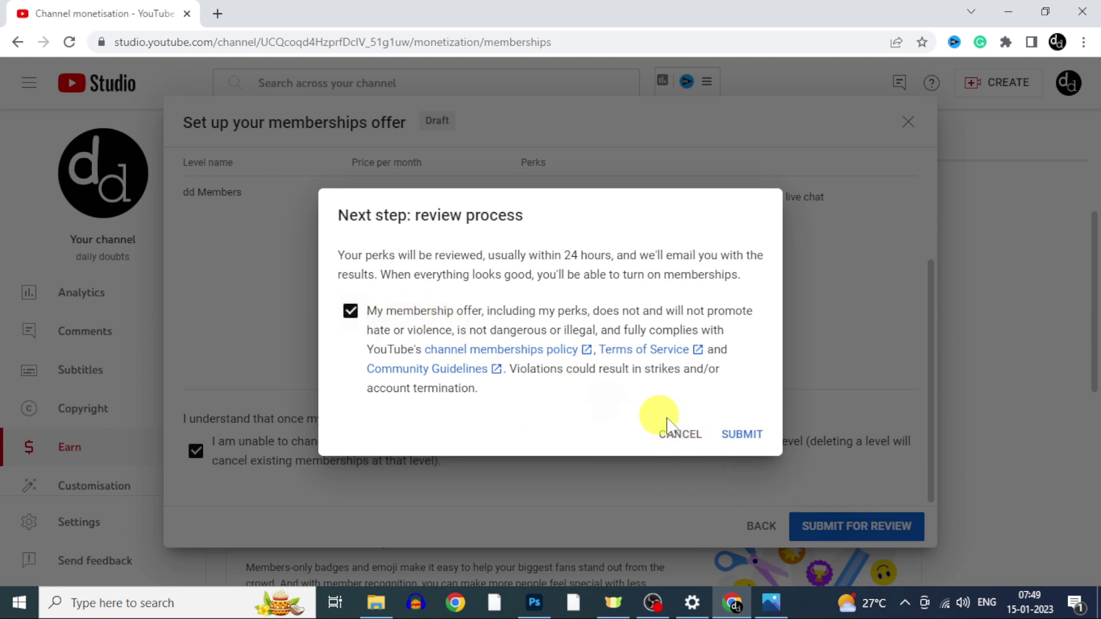
{"action": "left_click", "coordinate": [735, 439]}
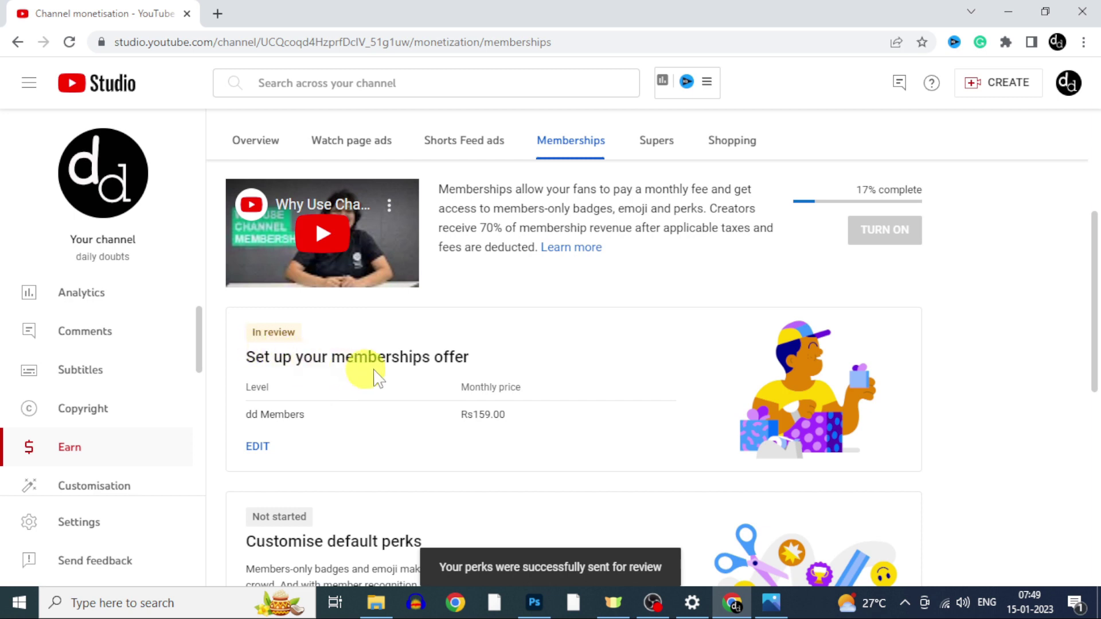
- Scroll down the Memberships page to the Customise default perks card
{"action": "scroll", "coordinate": [453, 379], "scroll_direction": "down", "scroll_amount": 4}
{"action": "scroll", "coordinate": [461, 373], "scroll_direction": "down", "scroll_amount": 1}
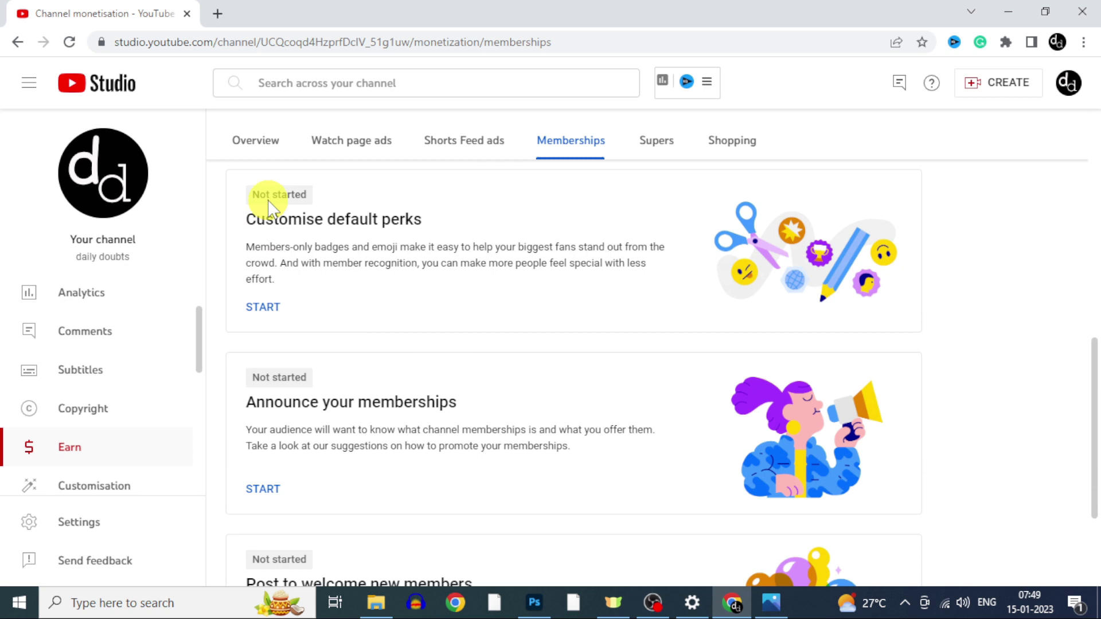
- Start customising default perks and switch the badges to the generic YouTube badges
{"action": "left_click", "coordinate": [265, 308]}
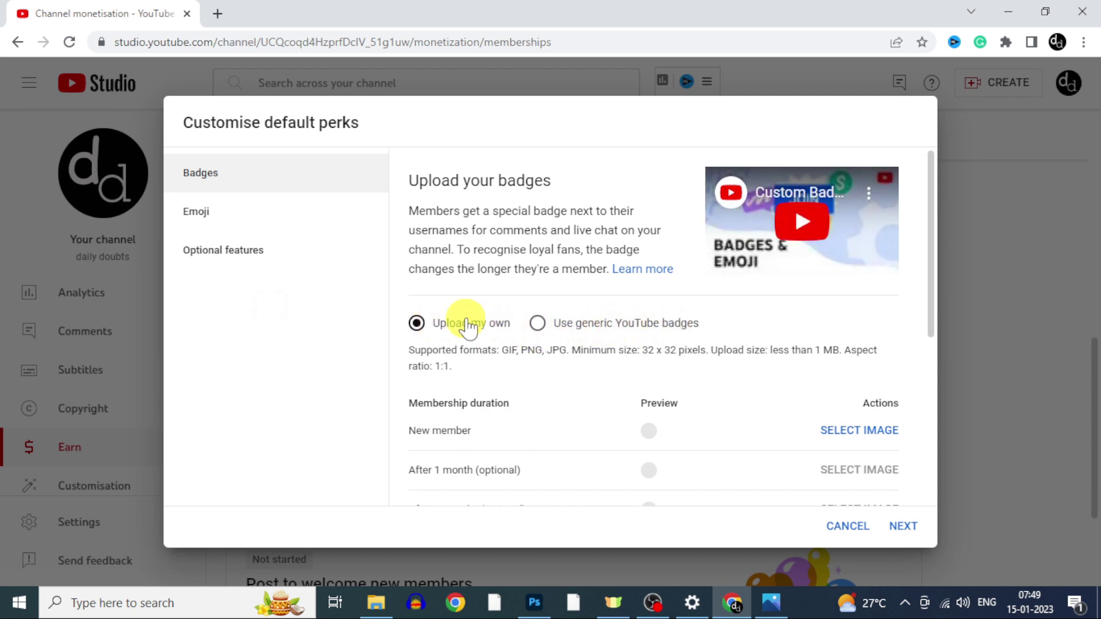
{"action": "left_click", "coordinate": [535, 324]}
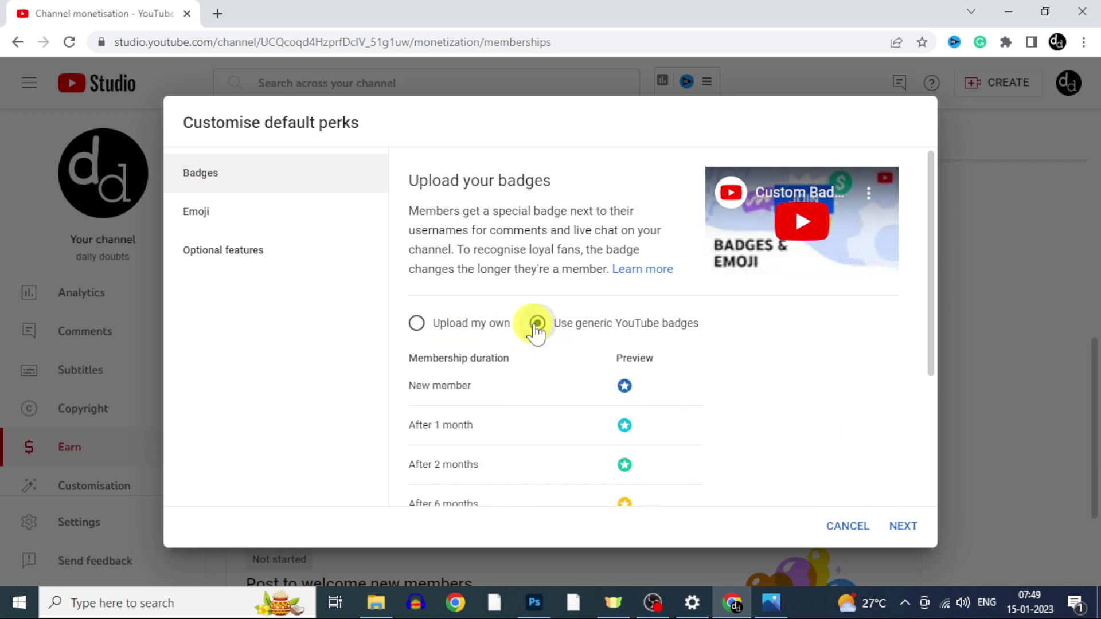
{"action": "scroll", "coordinate": [524, 386], "scroll_direction": "down", "scroll_amount": 1}
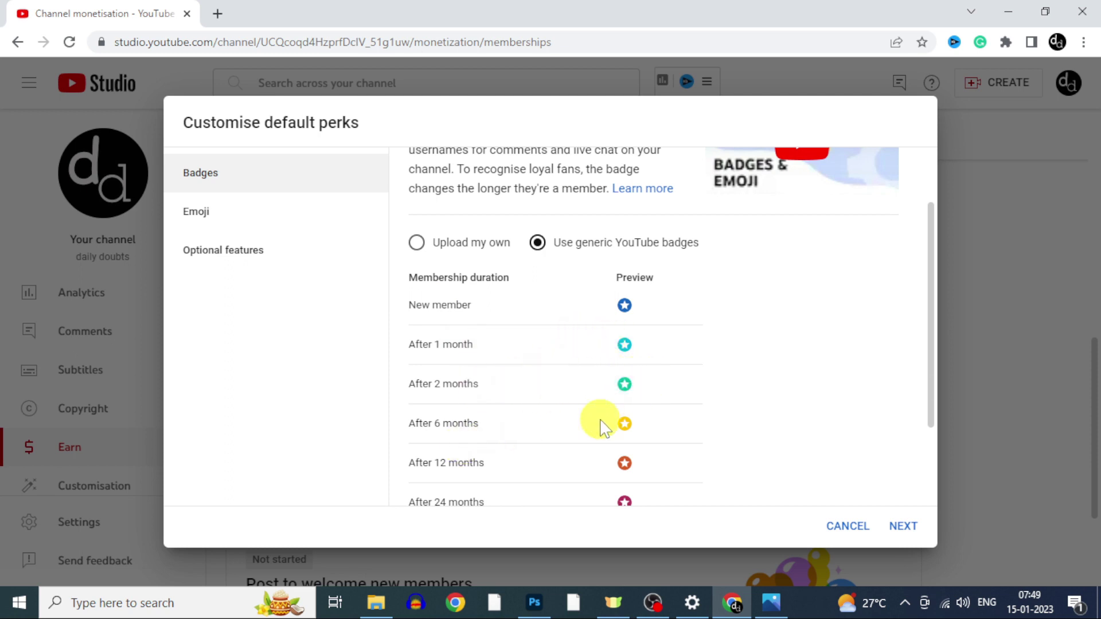
{"action": "scroll", "coordinate": [596, 421], "scroll_direction": "down", "scroll_amount": 1}
{"action": "scroll", "coordinate": [553, 455], "scroll_direction": "down", "scroll_amount": 1}
{"action": "scroll", "coordinate": [556, 447], "scroll_direction": "up", "scroll_amount": 3}
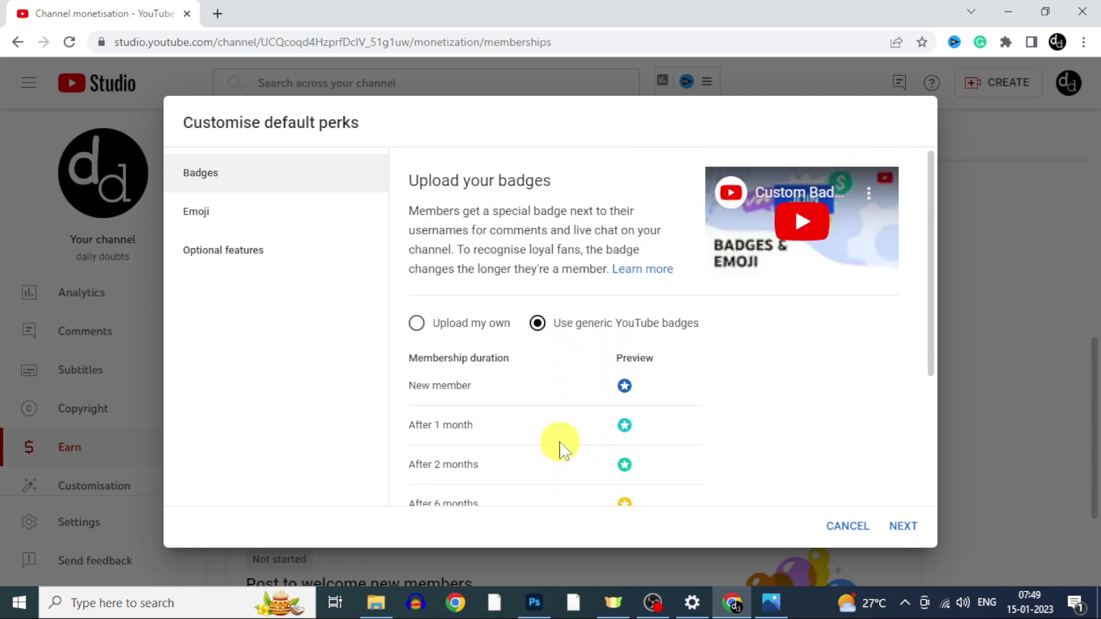
- Switch to Upload my own badges: level1 for New member, level2 copy for 1 month
{"action": "left_click", "coordinate": [417, 324]}
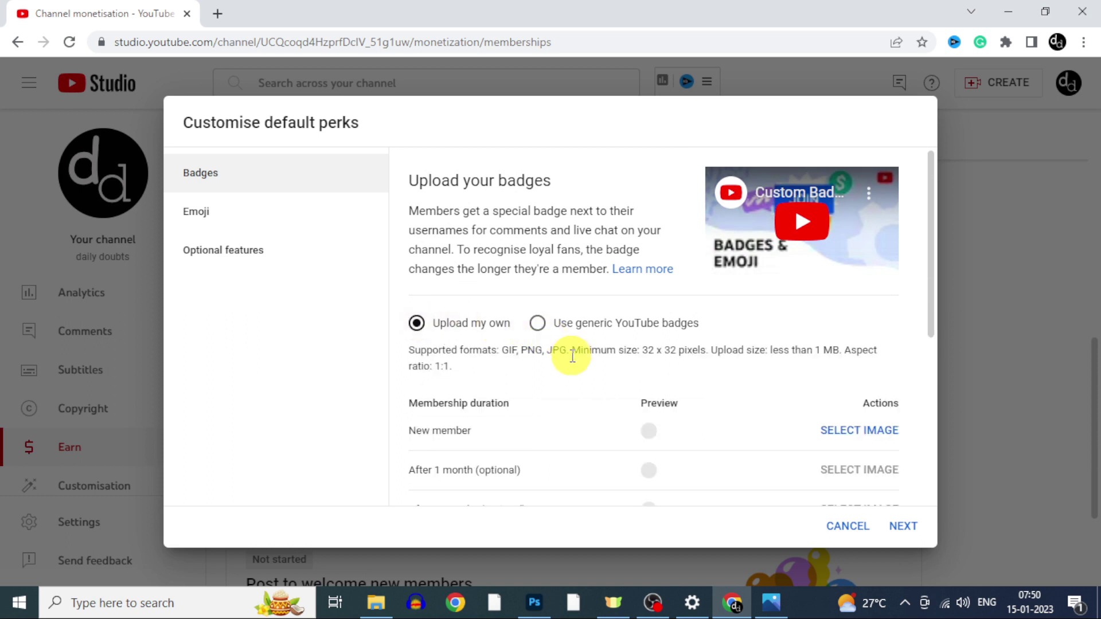
{"action": "scroll", "coordinate": [573, 356], "scroll_direction": "down", "scroll_amount": 1}
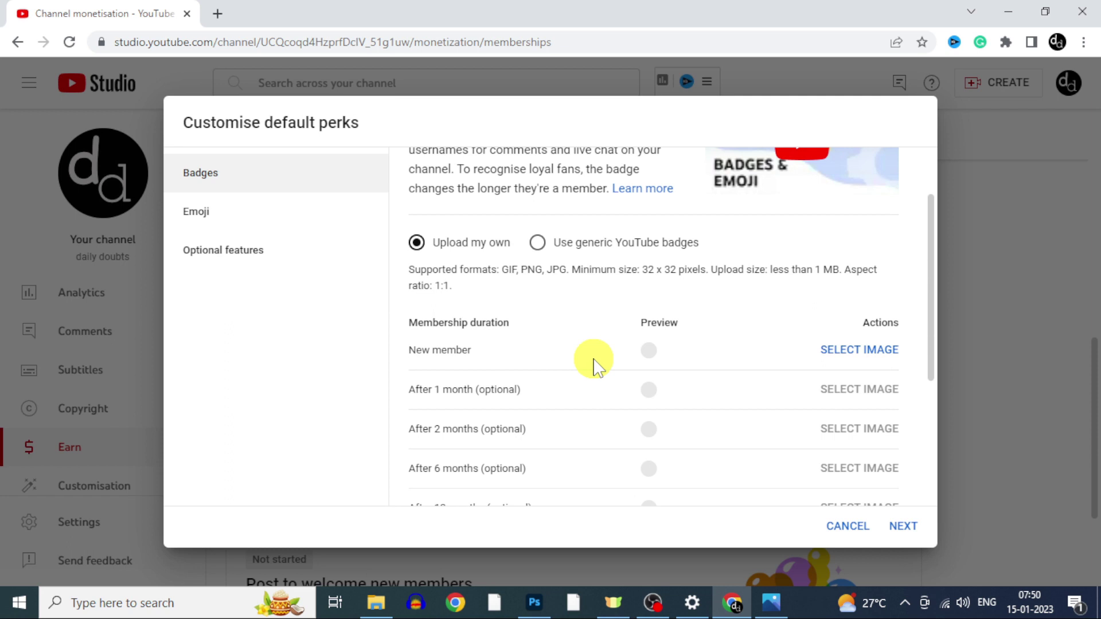
{"action": "left_click", "coordinate": [842, 357]}
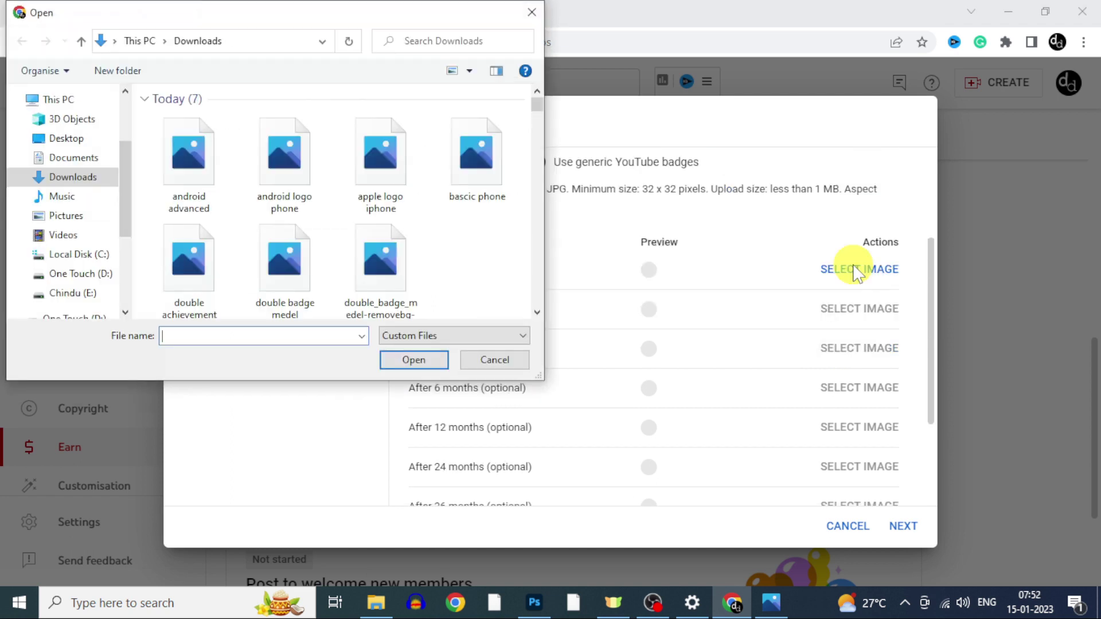
{"action": "left_click", "coordinate": [189, 129]}
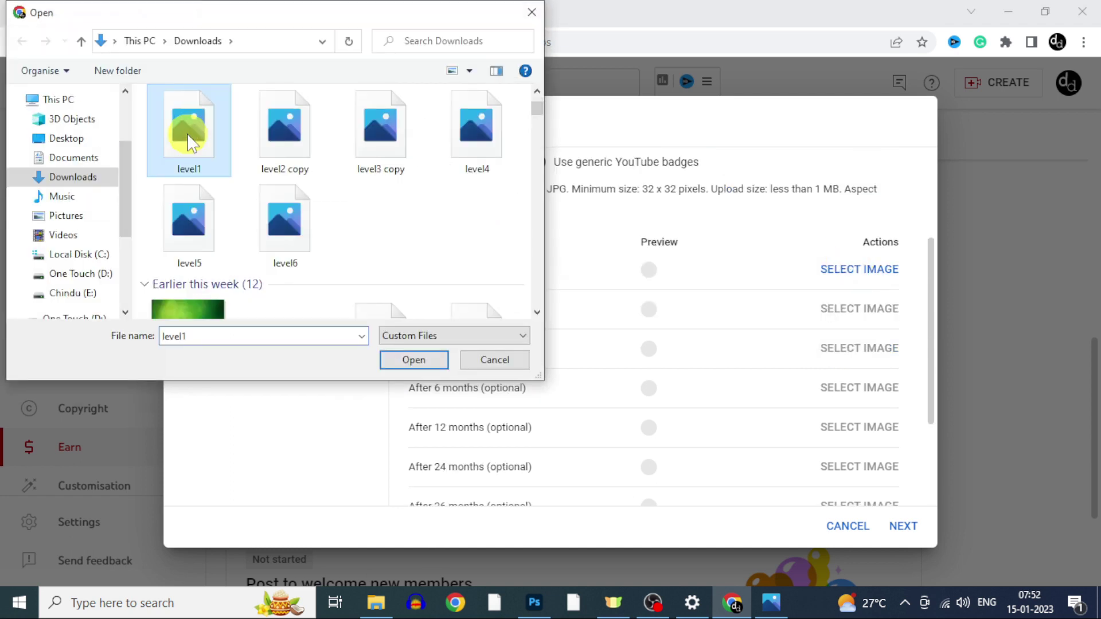
{"action": "left_click", "coordinate": [396, 361]}
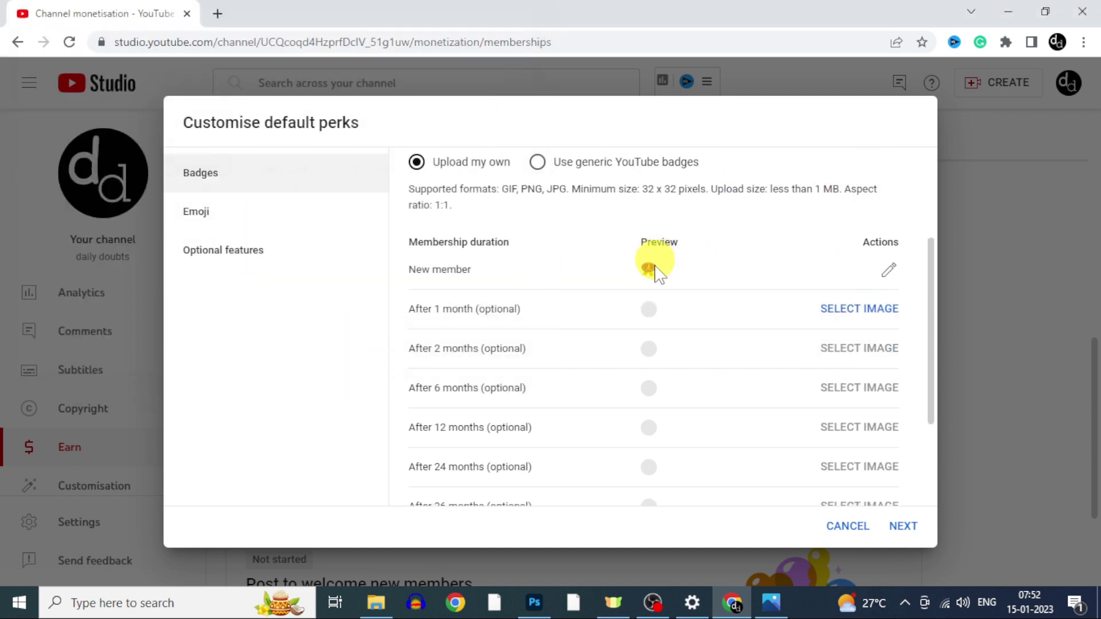
{"action": "left_click", "coordinate": [863, 310]}
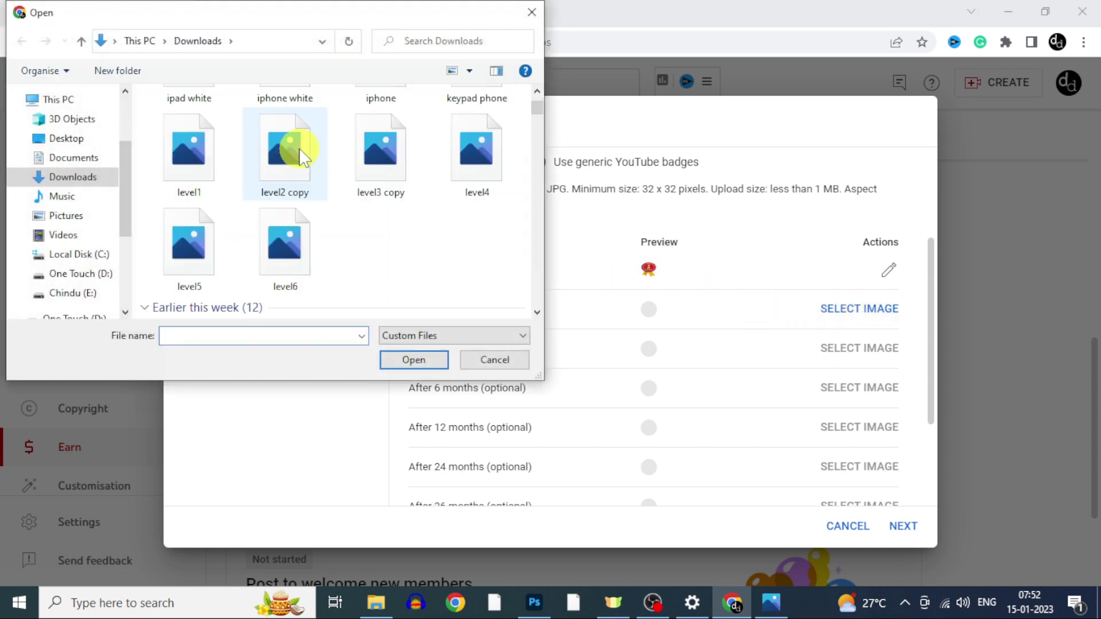
{"action": "left_click", "coordinate": [287, 146]}
{"action": "left_click", "coordinate": [413, 362]}
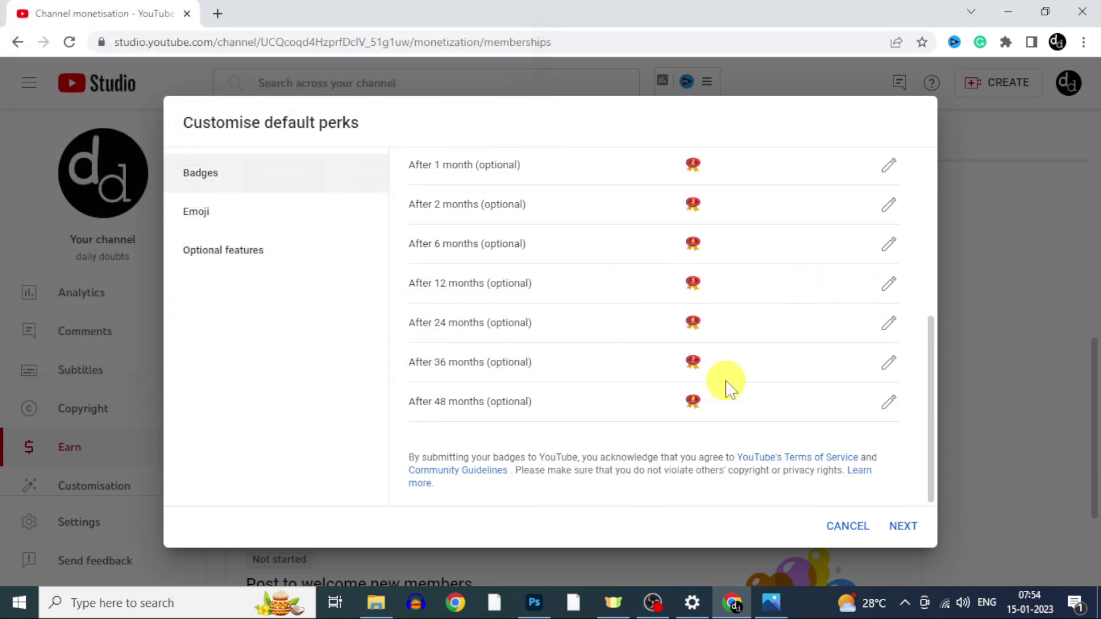
{"action": "scroll", "coordinate": [727, 383], "scroll_direction": "up", "scroll_amount": 10}
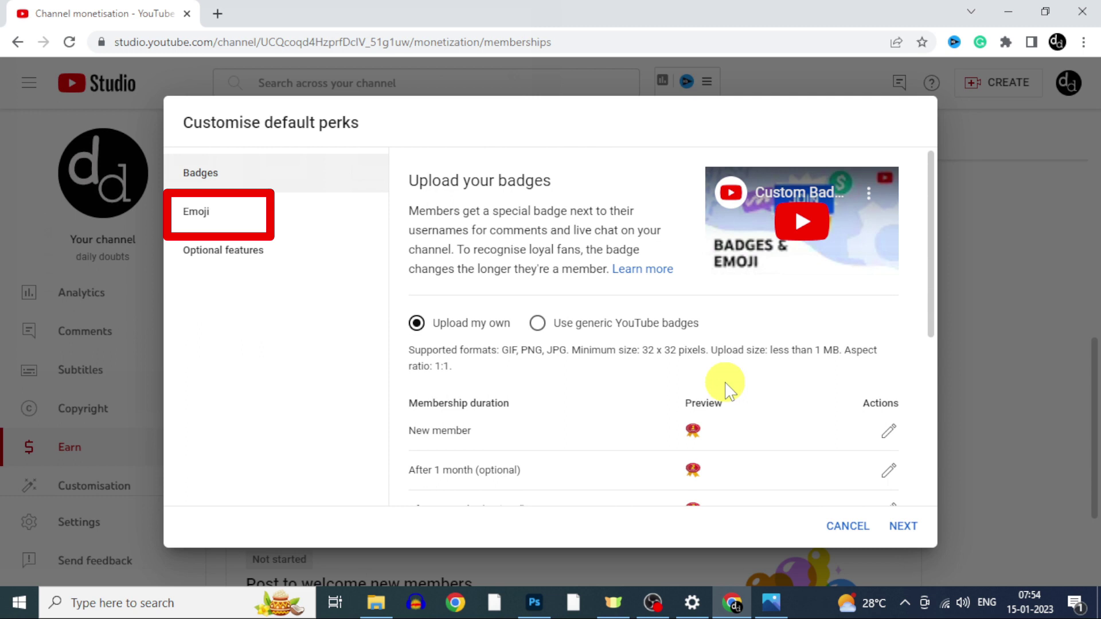
- Go to the Emoji section and scroll down to the empty emoji name field
{"action": "left_click", "coordinate": [217, 217]}
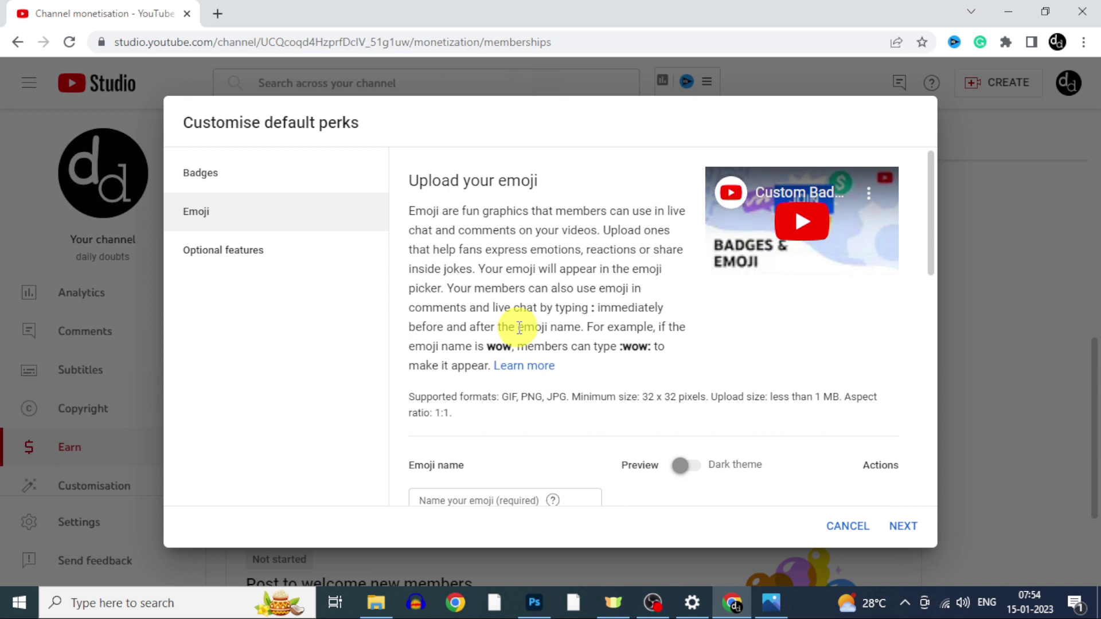
{"action": "scroll", "coordinate": [520, 328], "scroll_direction": "down", "scroll_amount": 1}
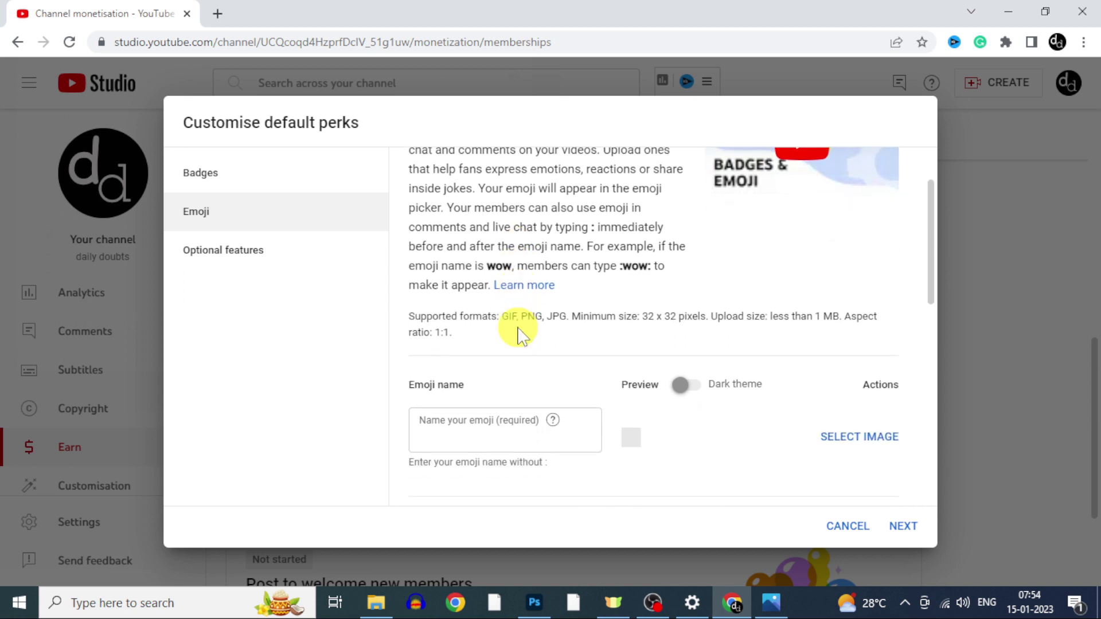
{"action": "scroll", "coordinate": [523, 333], "scroll_direction": "down", "scroll_amount": 1}
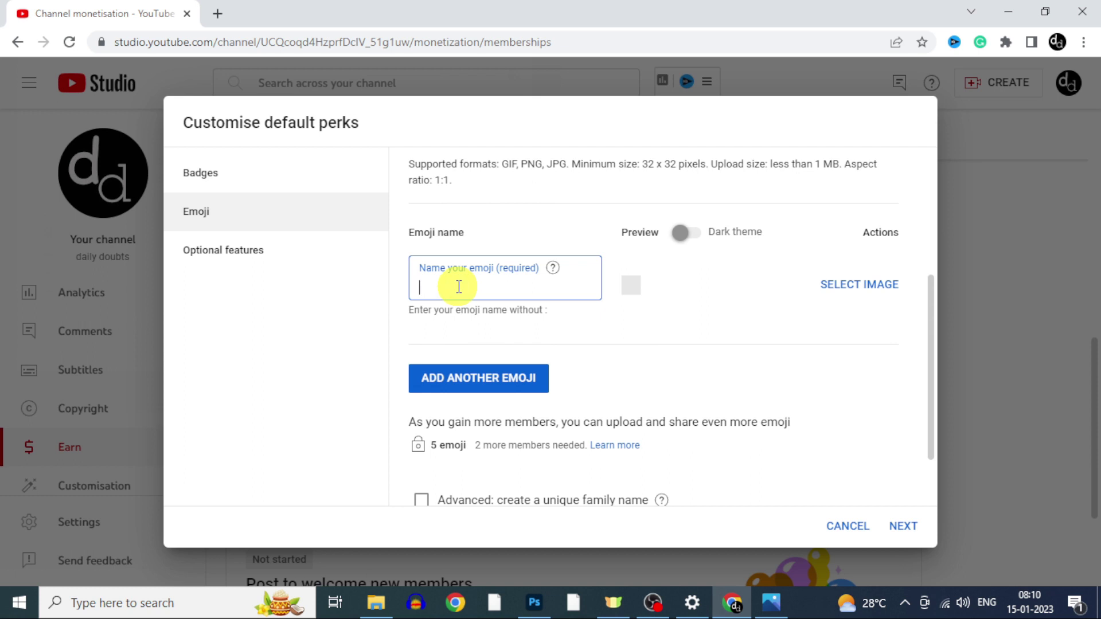
- Name the first emoji 'andro' and upload the a1 image for it
{"action": "type", "text": "android"}
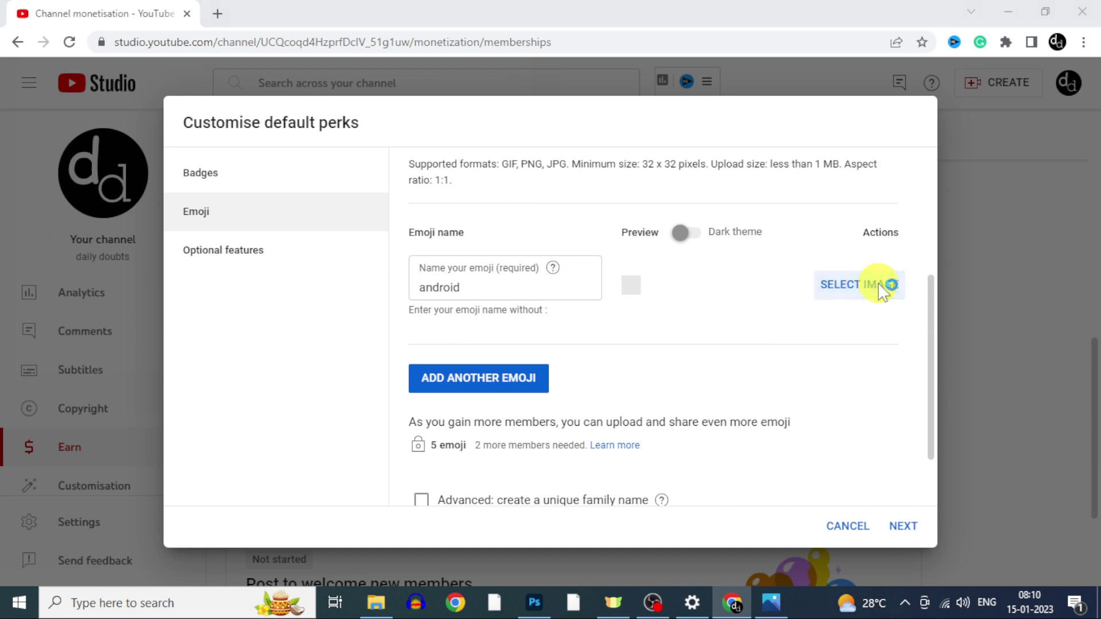
{"action": "left_click", "coordinate": [285, 158]}
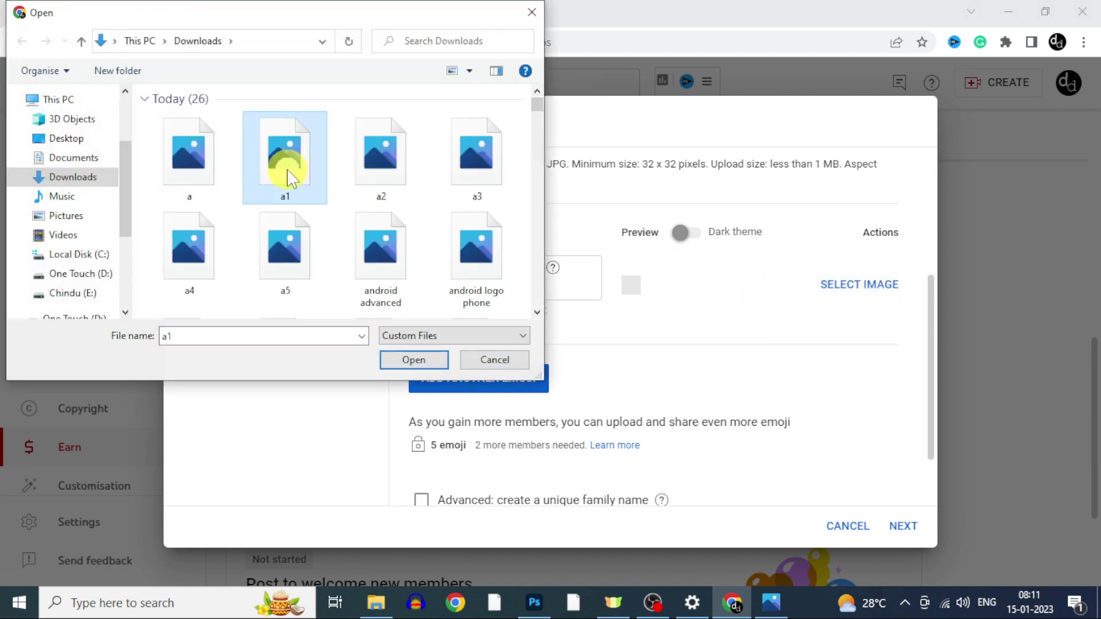
{"action": "left_click", "coordinate": [414, 360]}
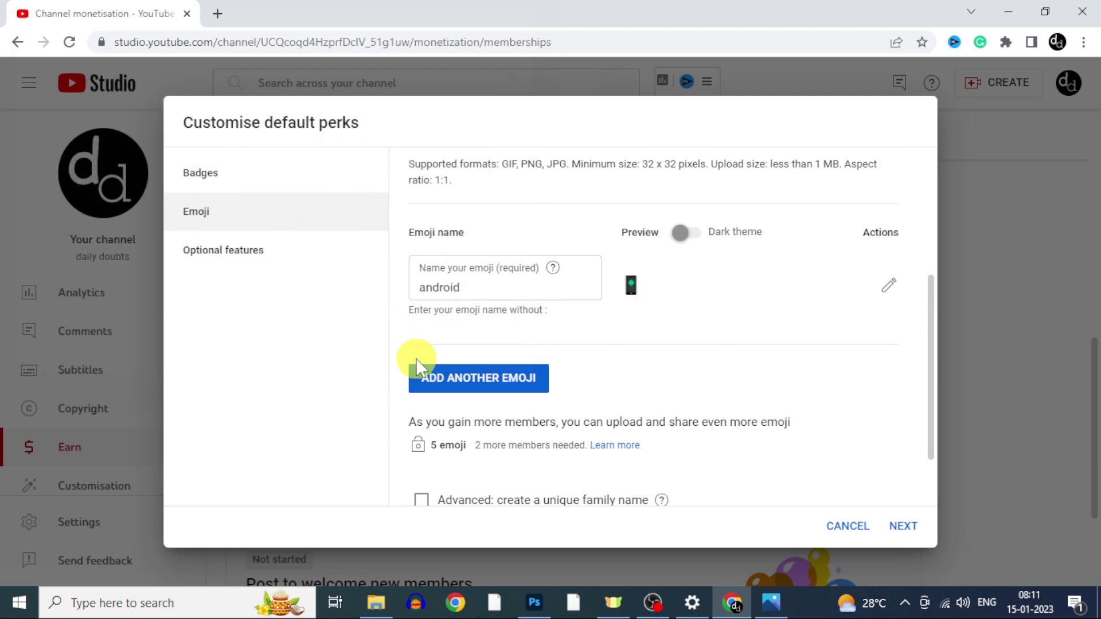
{"action": "scroll", "coordinate": [749, 344], "scroll_direction": "down", "scroll_amount": 2}
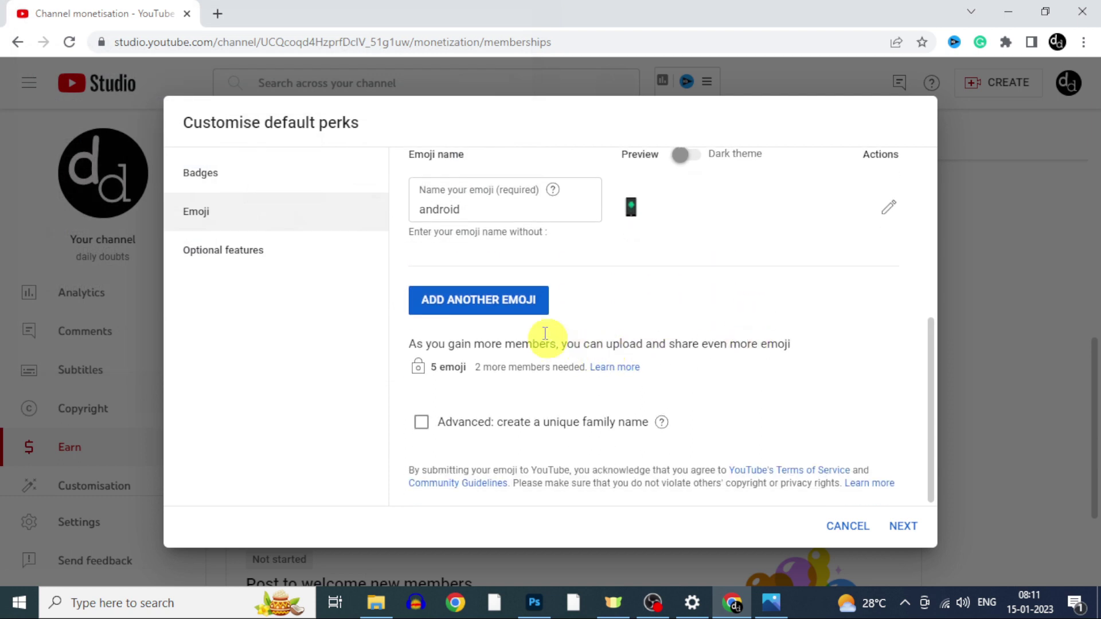
- Add another emoji named 'iphone' with the a2 image
{"action": "left_click", "coordinate": [502, 303]}
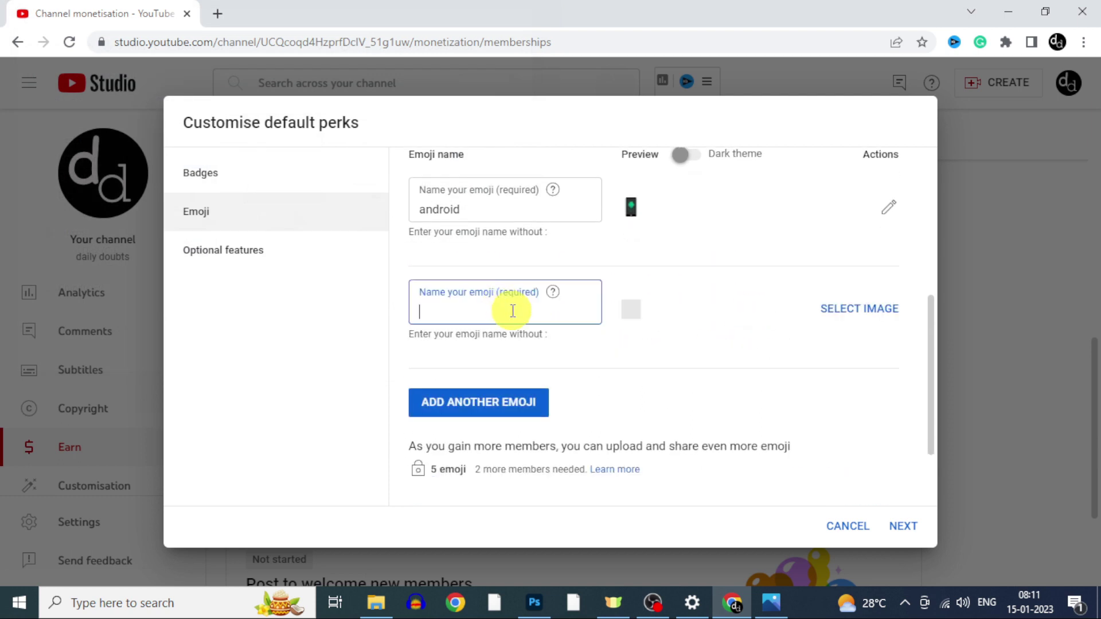
{"action": "type", "text": "iphone"}
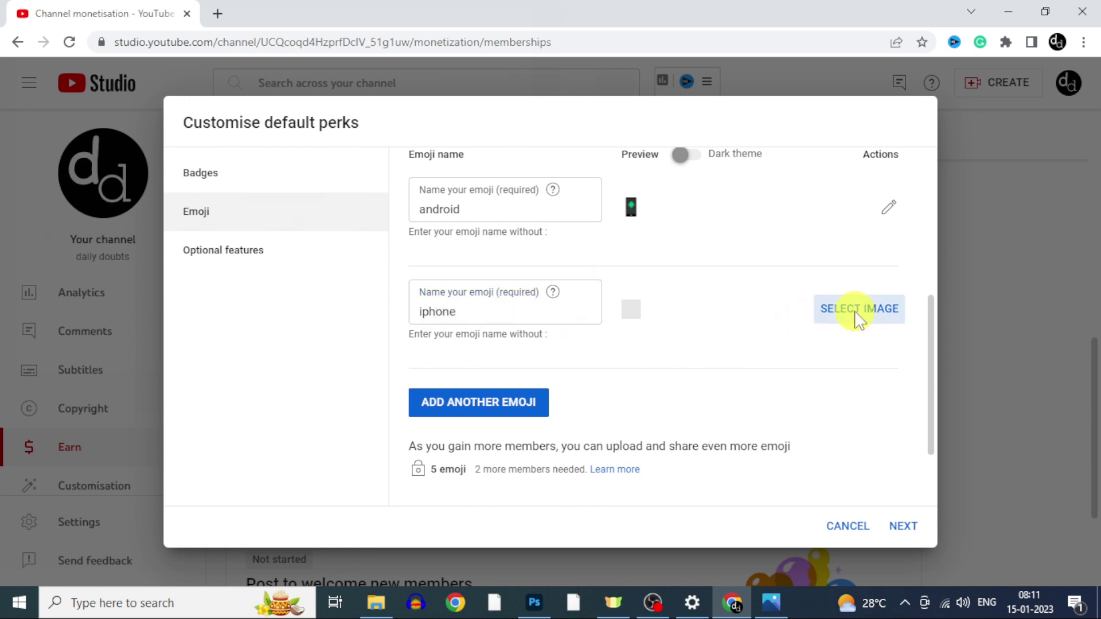
{"action": "left_click", "coordinate": [859, 309]}
{"action": "left_click", "coordinate": [381, 155]}
{"action": "left_click", "coordinate": [414, 360]}
{"action": "scroll", "coordinate": [683, 324], "scroll_direction": "up", "scroll_amount": 3}
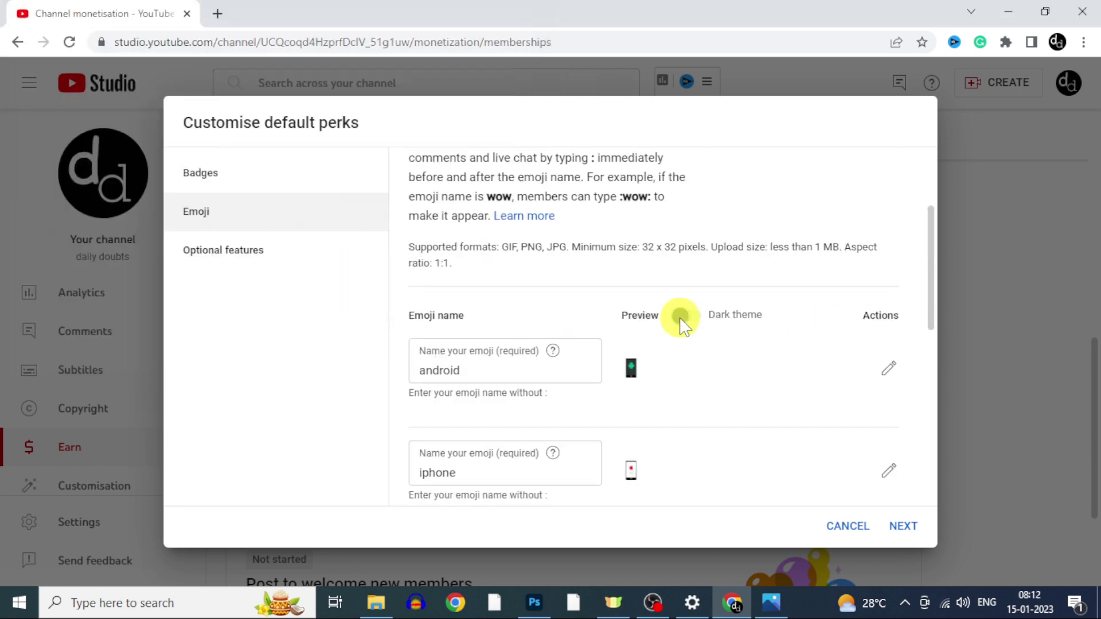
{"action": "scroll", "coordinate": [681, 401], "scroll_direction": "down", "scroll_amount": 6}
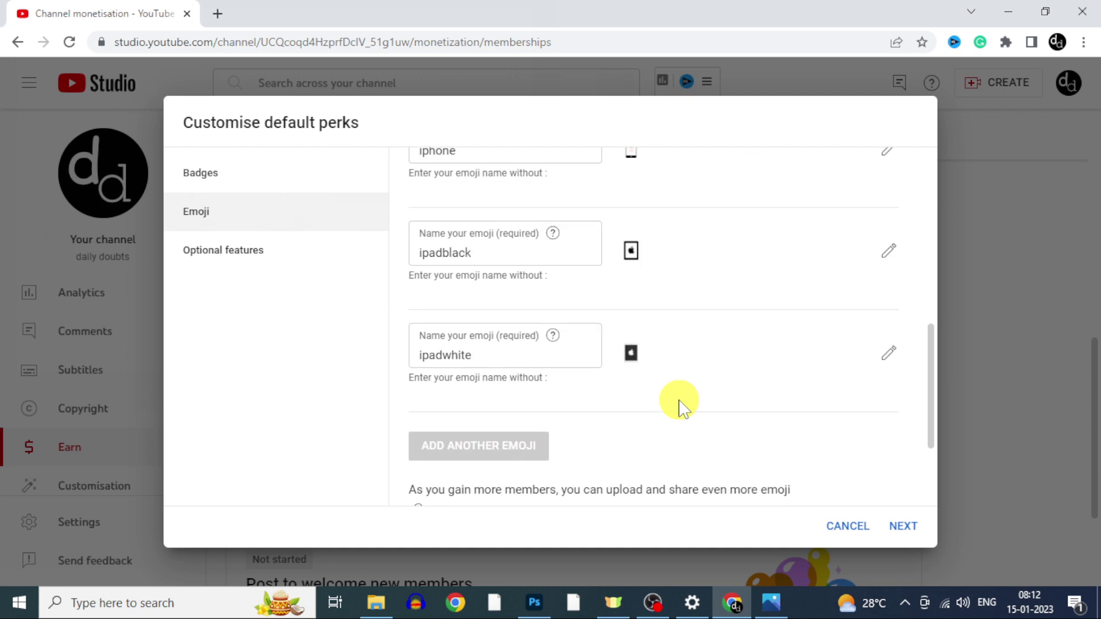
{"action": "scroll", "coordinate": [681, 404], "scroll_direction": "down", "scroll_amount": 2}
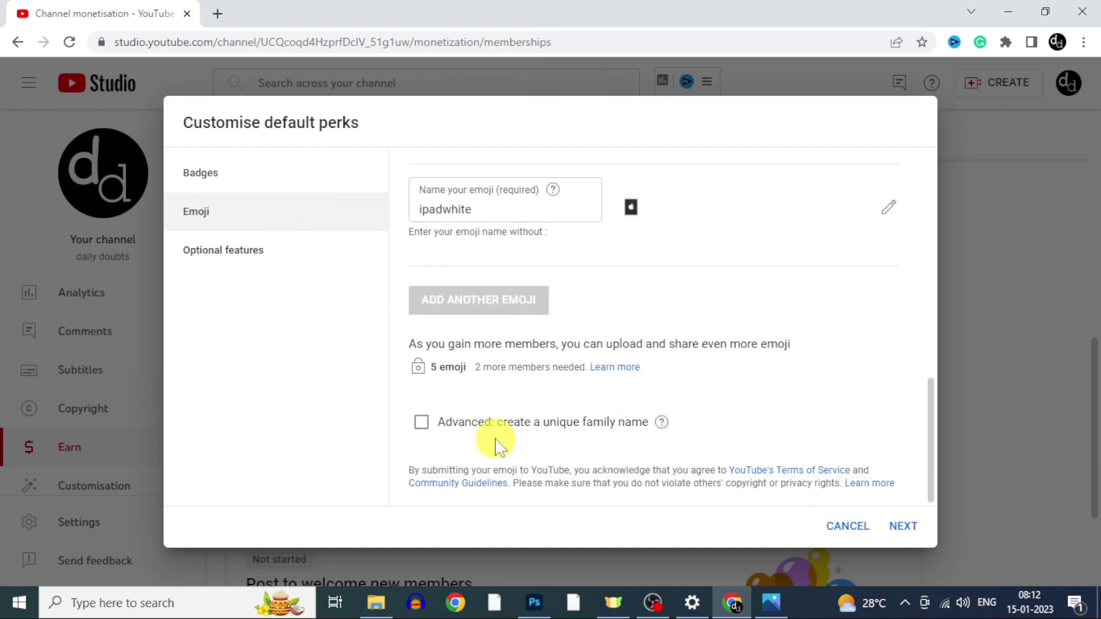
- Keep both optional features on and save the customised default perks
{"action": "left_click", "coordinate": [912, 523]}
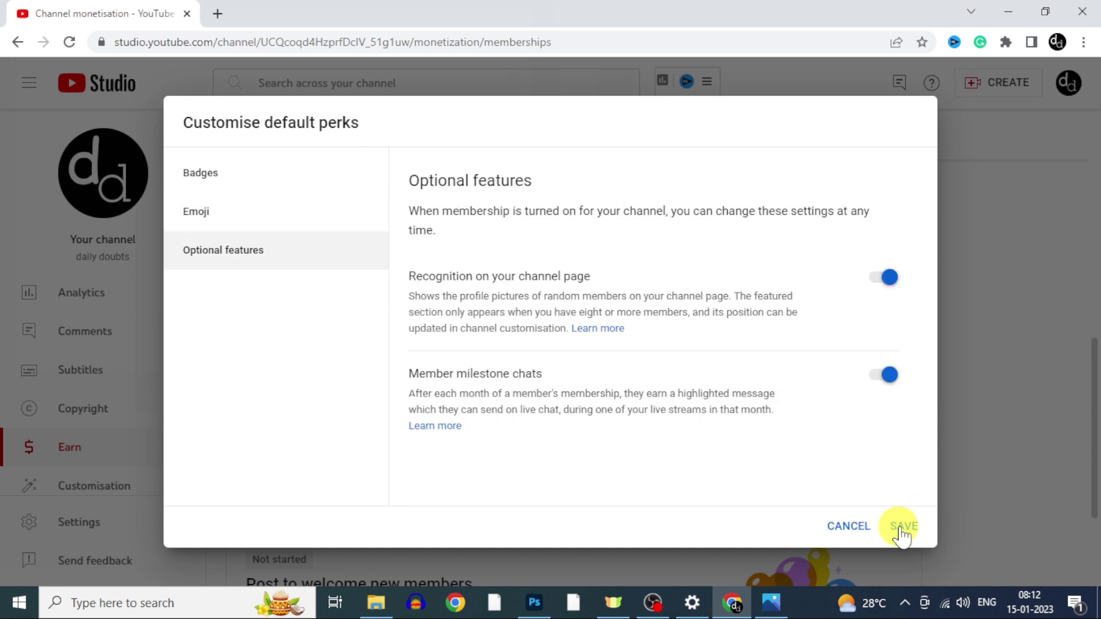
{"action": "left_click", "coordinate": [903, 527]}
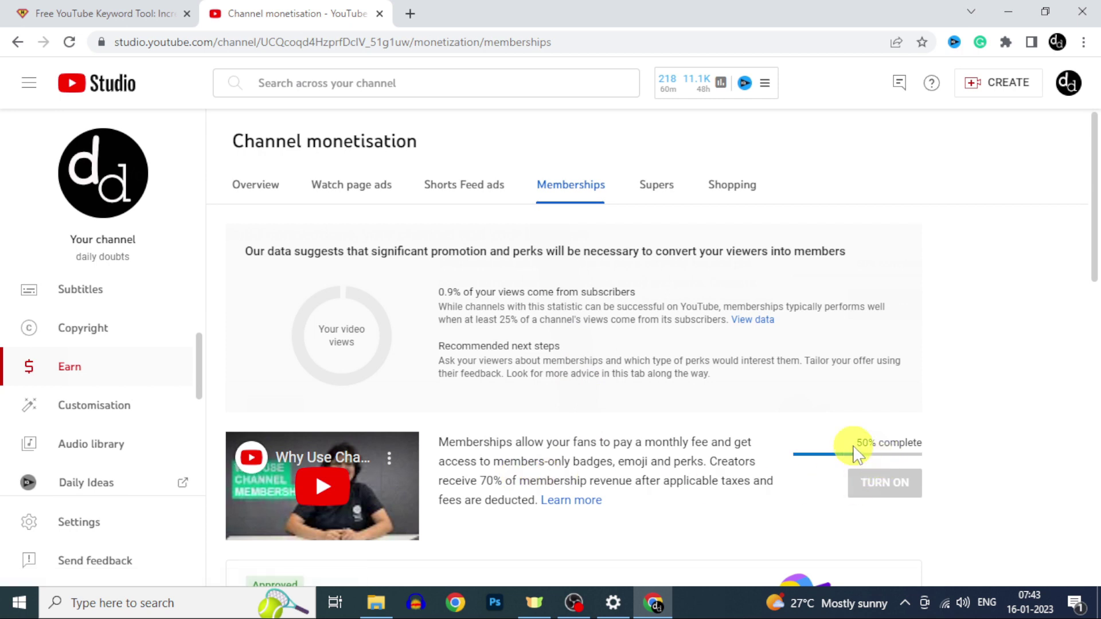
- Start the Announce your memberships card below the Approved offer
{"action": "scroll", "coordinate": [740, 491], "scroll_direction": "down", "scroll_amount": 4}
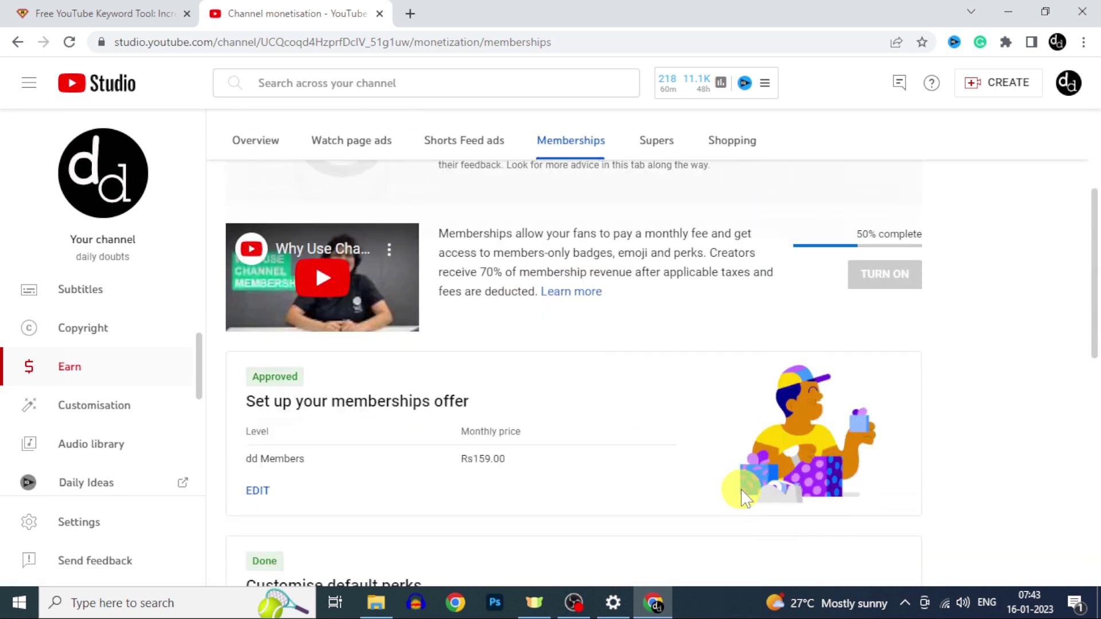
{"action": "scroll", "coordinate": [743, 496], "scroll_direction": "down", "scroll_amount": 2}
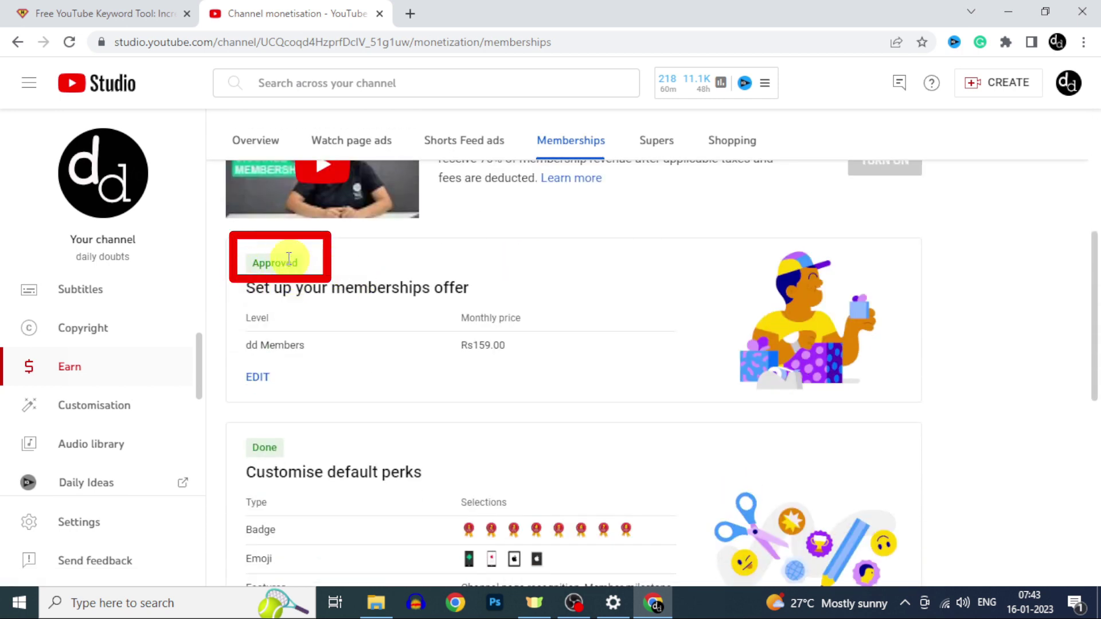
{"action": "scroll", "coordinate": [548, 462], "scroll_direction": "down", "scroll_amount": 8}
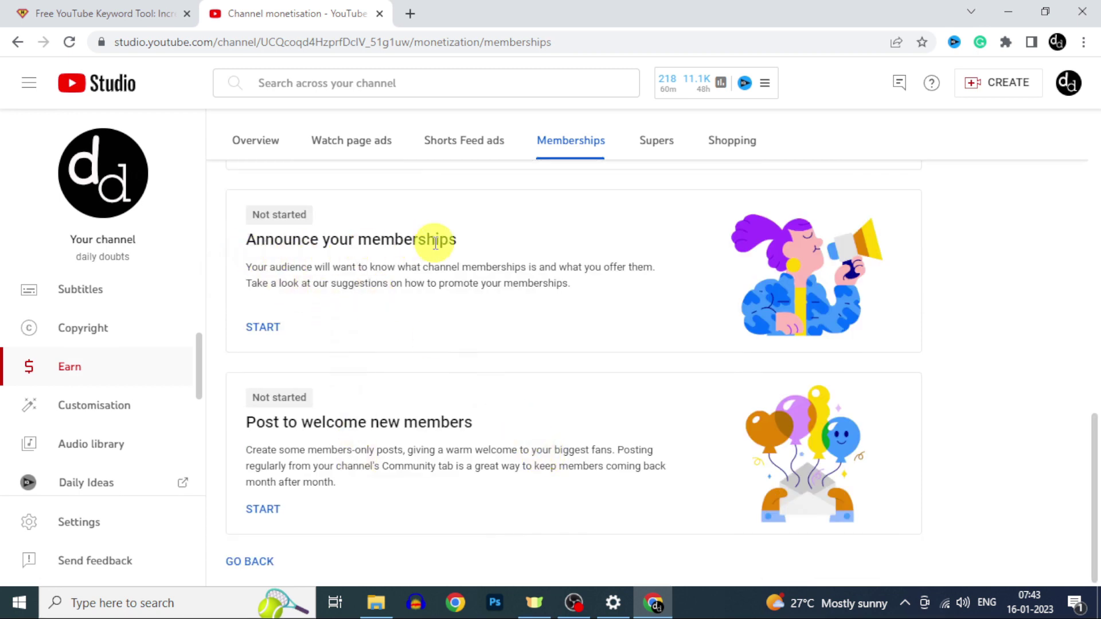
{"action": "left_click", "coordinate": [256, 332]}
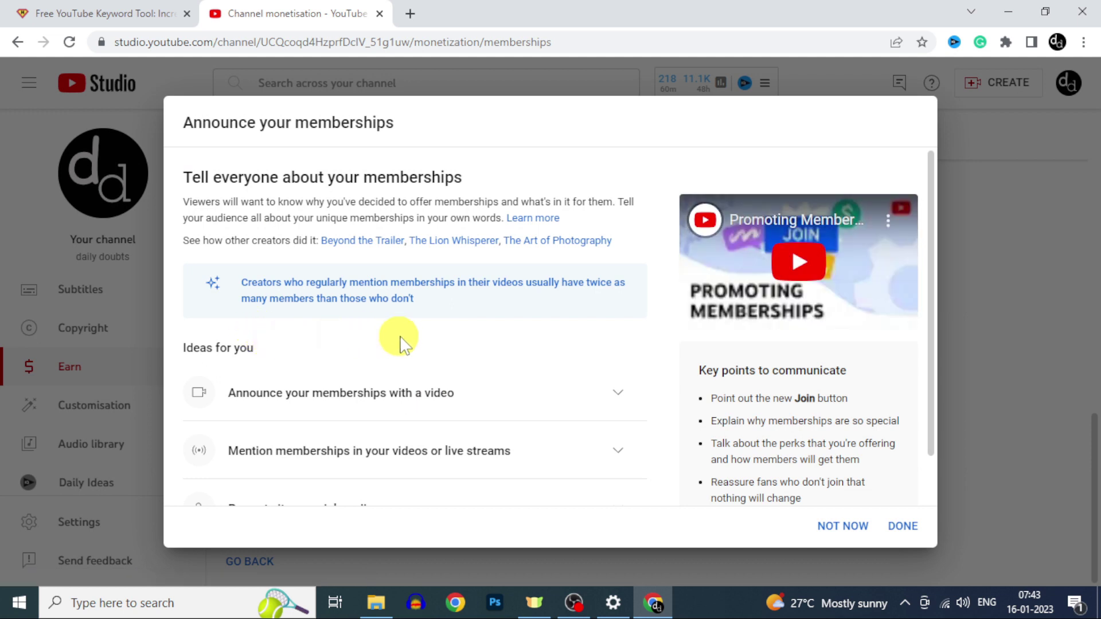
- Expand the 'Announce your memberships with a video' idea, then mark the announce step Done
{"action": "scroll", "coordinate": [401, 338], "scroll_direction": "down", "scroll_amount": 2}
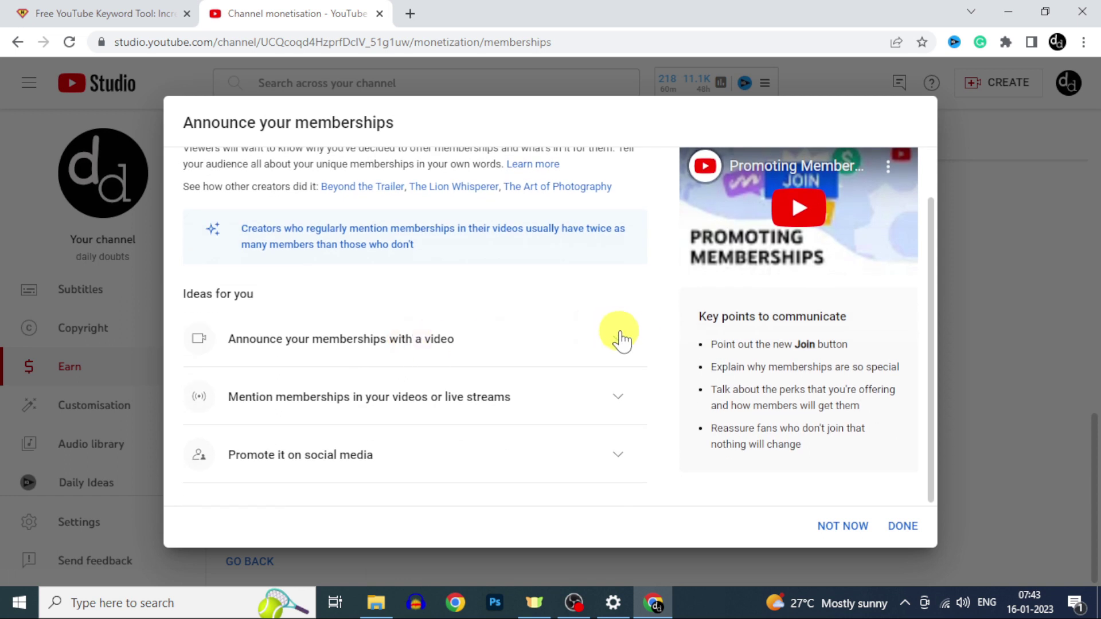
{"action": "left_click", "coordinate": [616, 337]}
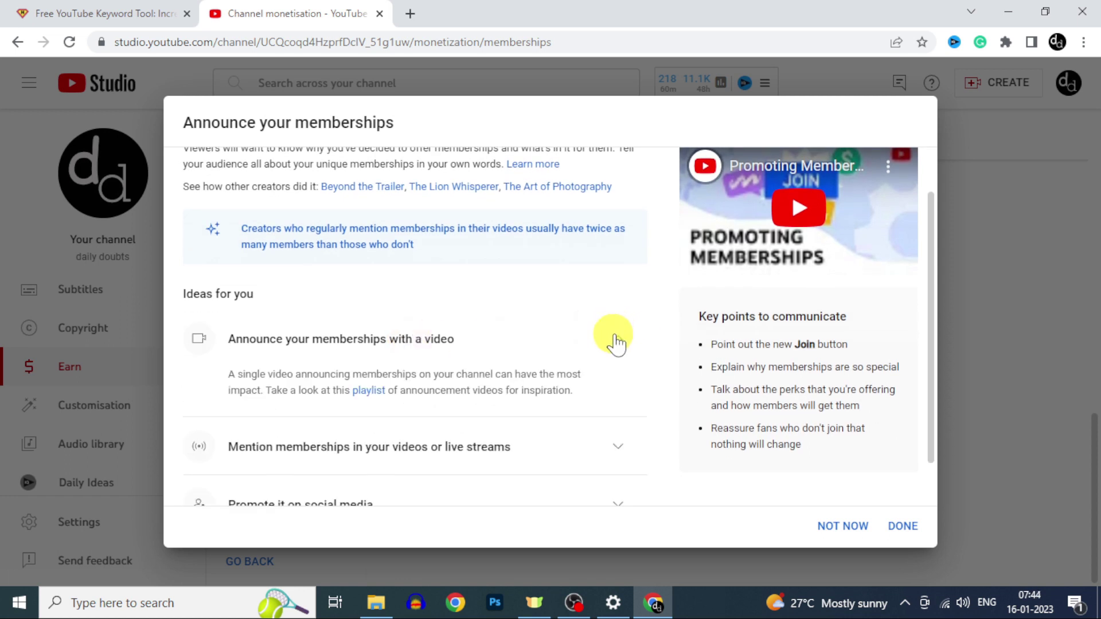
{"action": "scroll", "coordinate": [660, 402], "scroll_direction": "down", "scroll_amount": 1}
{"action": "left_click", "coordinate": [904, 527]}
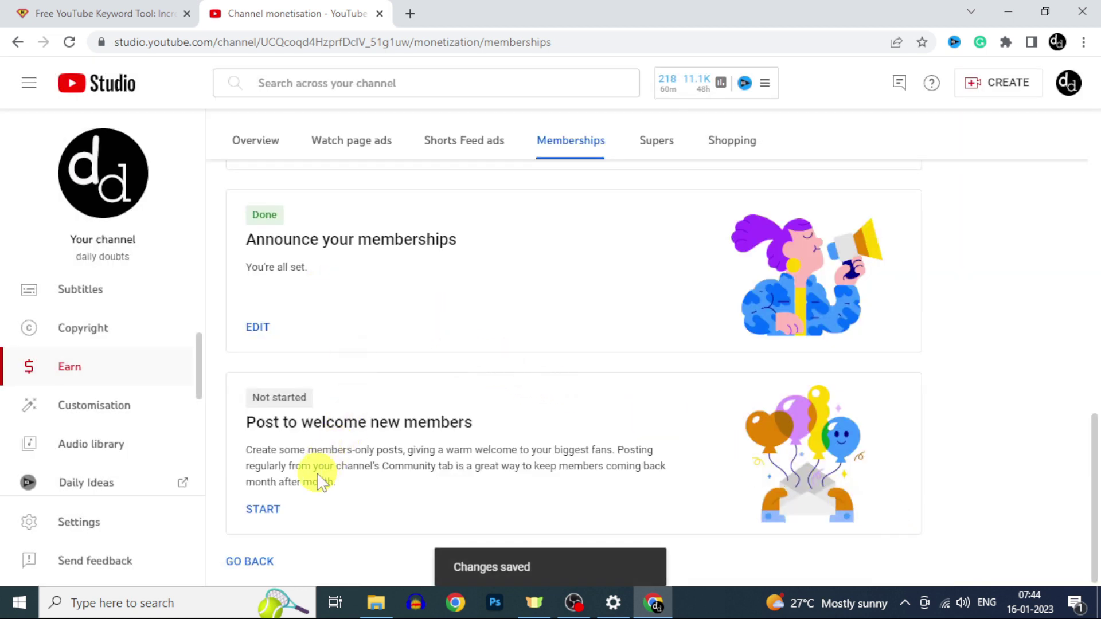
- Publish a welcome post visible to all channel members from the welcome-post step
{"action": "left_click", "coordinate": [274, 517]}
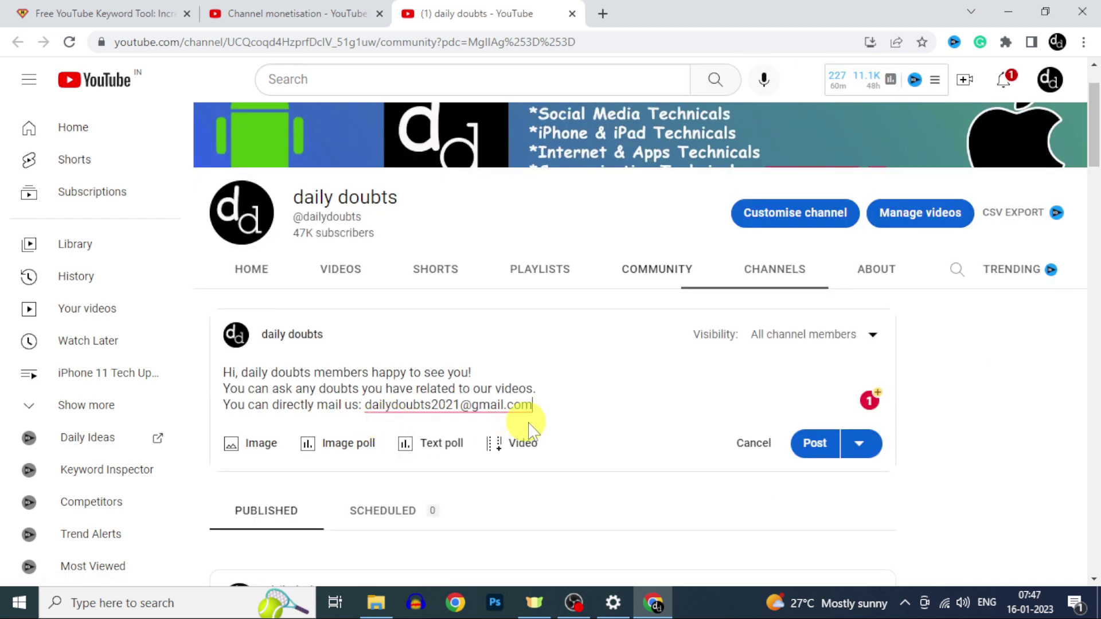
{"action": "left_click", "coordinate": [810, 446]}
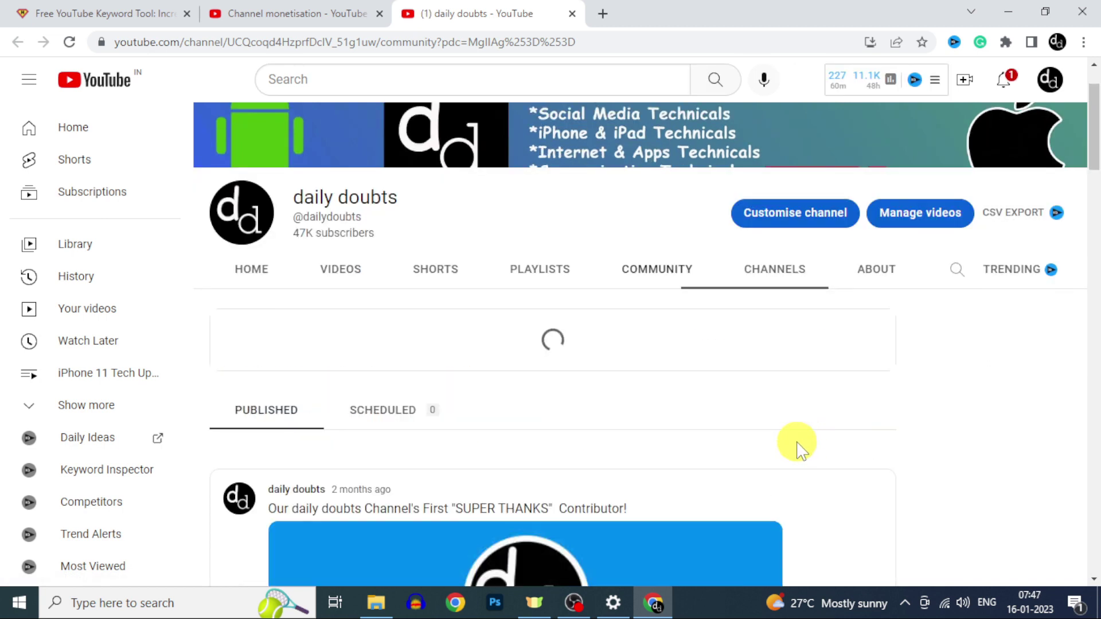
{"action": "scroll", "coordinate": [803, 446], "scroll_direction": "down", "scroll_amount": 4}
- Back in the Studio tab, mark the welcome post step Done and turn on memberships
{"action": "key", "text": "ctrl+Page_Up"}
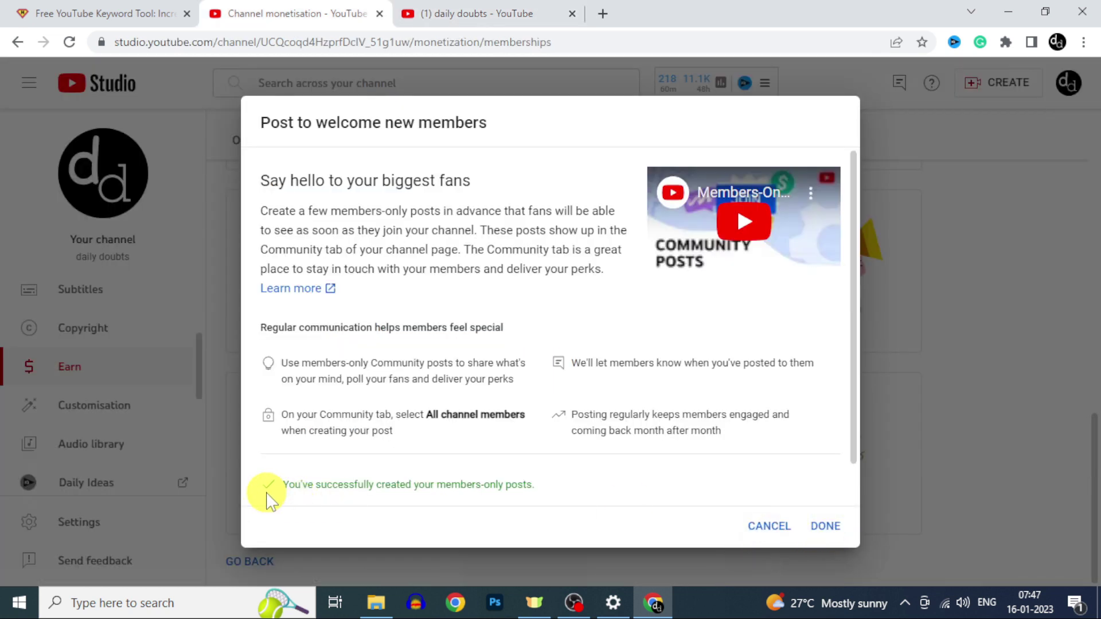
{"action": "left_click", "coordinate": [840, 526]}
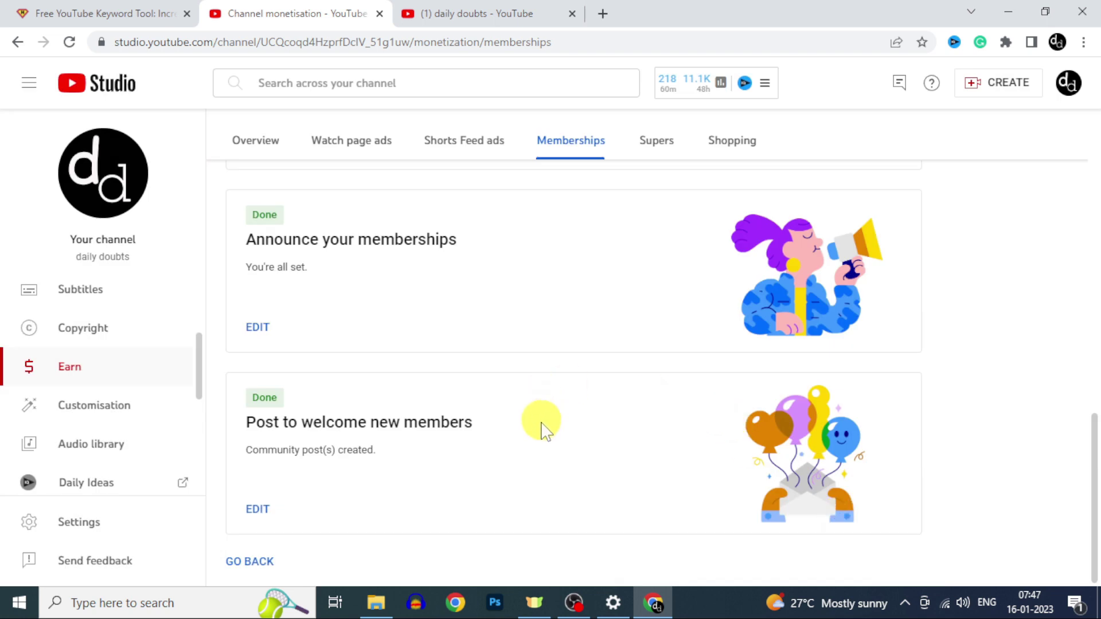
{"action": "scroll", "coordinate": [541, 430], "scroll_direction": "up", "scroll_amount": 15}
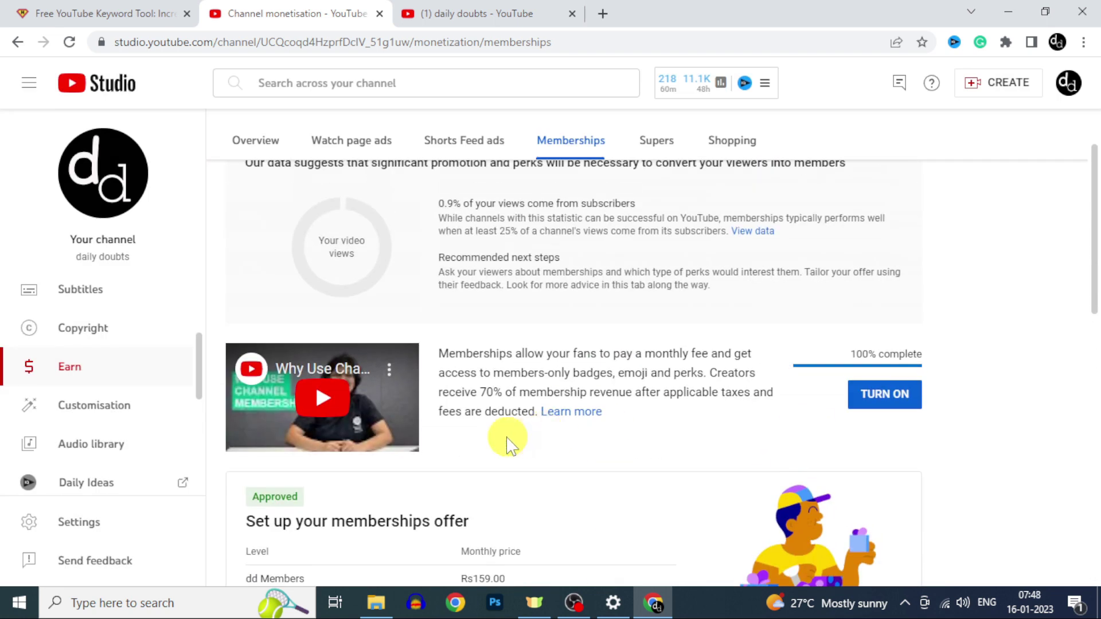
{"action": "left_click", "coordinate": [890, 402]}
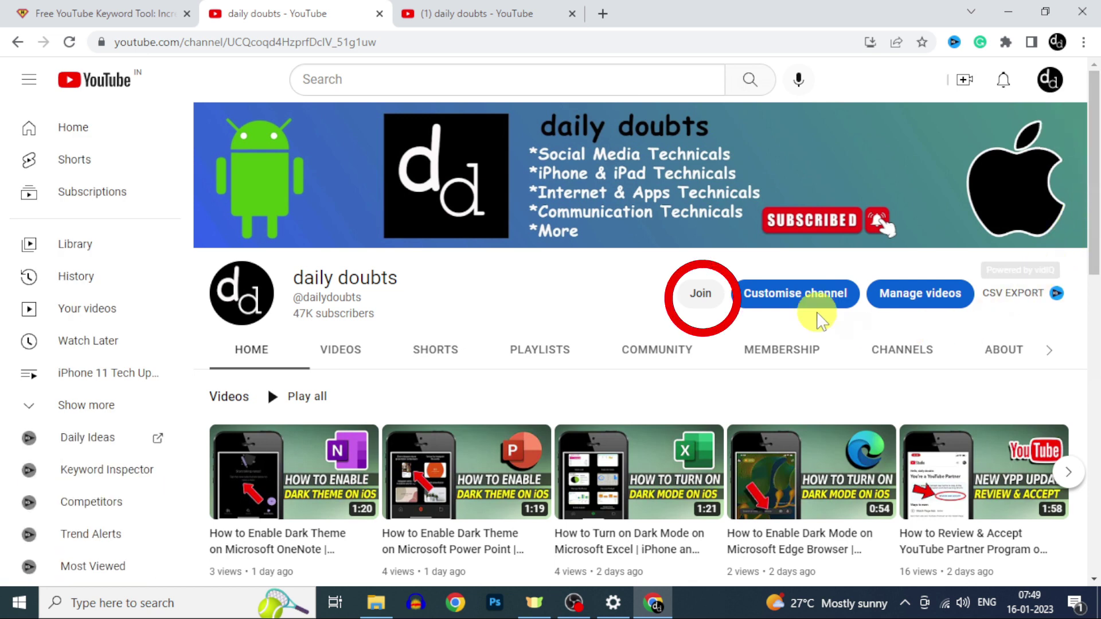
{"action": "left_click", "coordinate": [706, 298]}
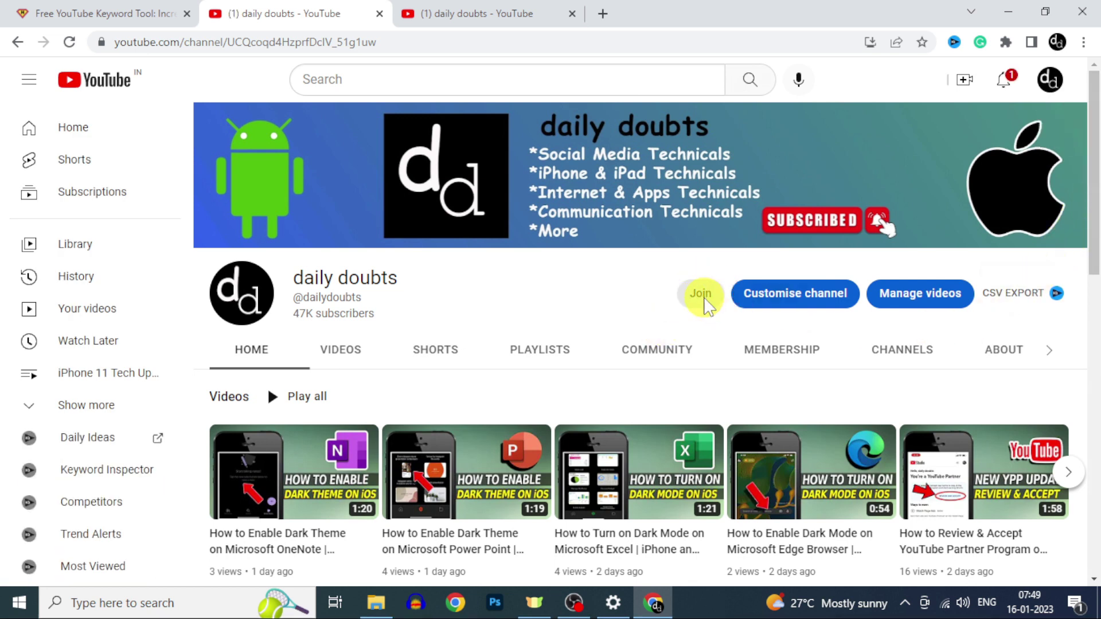